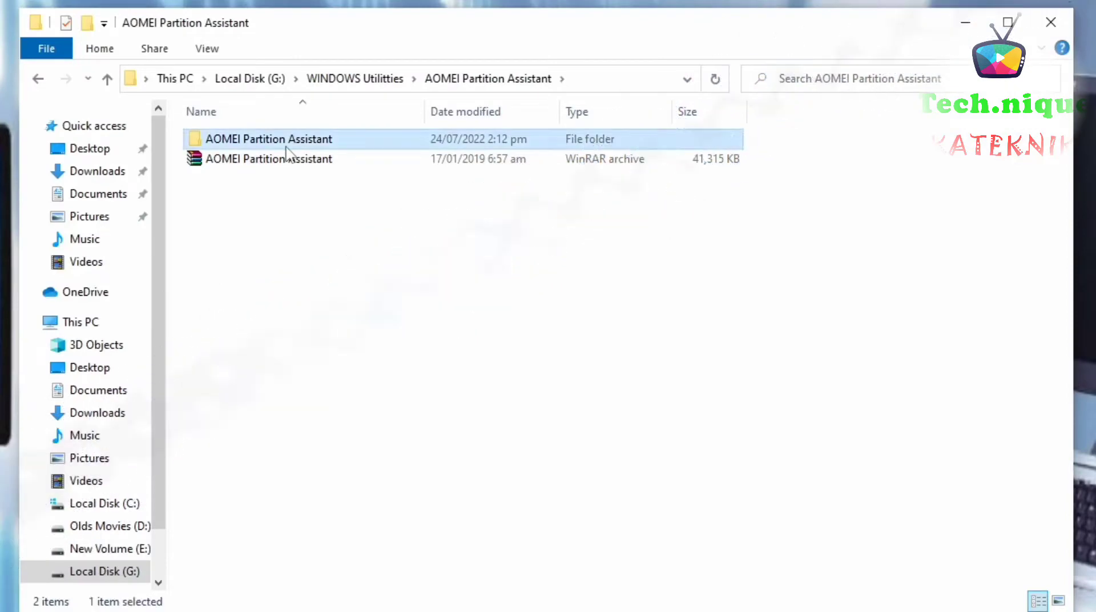
Step: Run the PAssist_Tech installer from the inner AOMEI Partition Assistant folder with English as the setup language
double_click(280, 141)
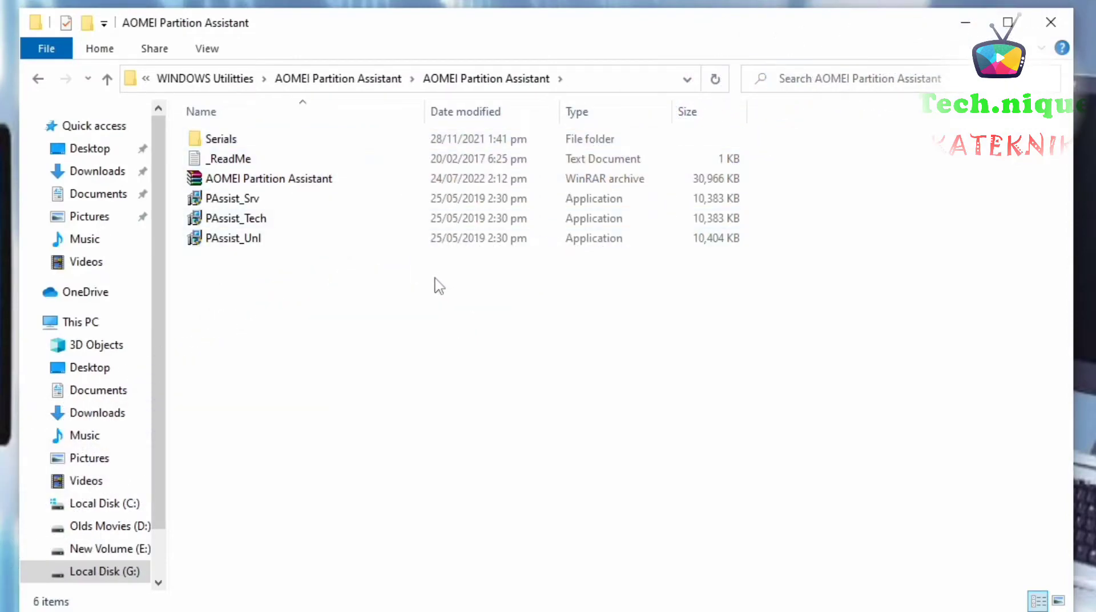
double_click(252, 219)
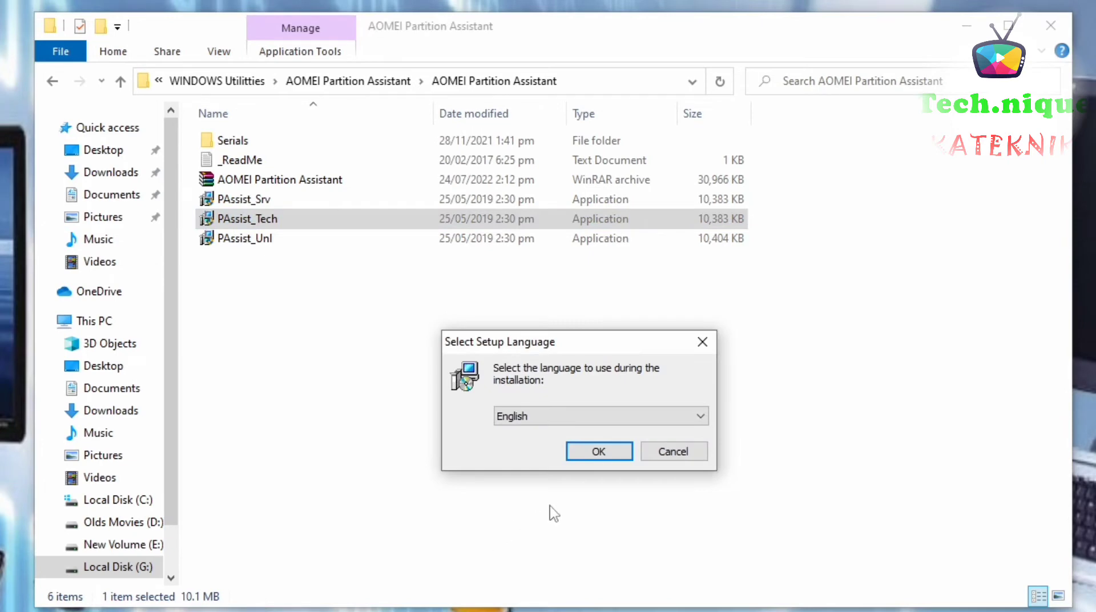
left_click(594, 453)
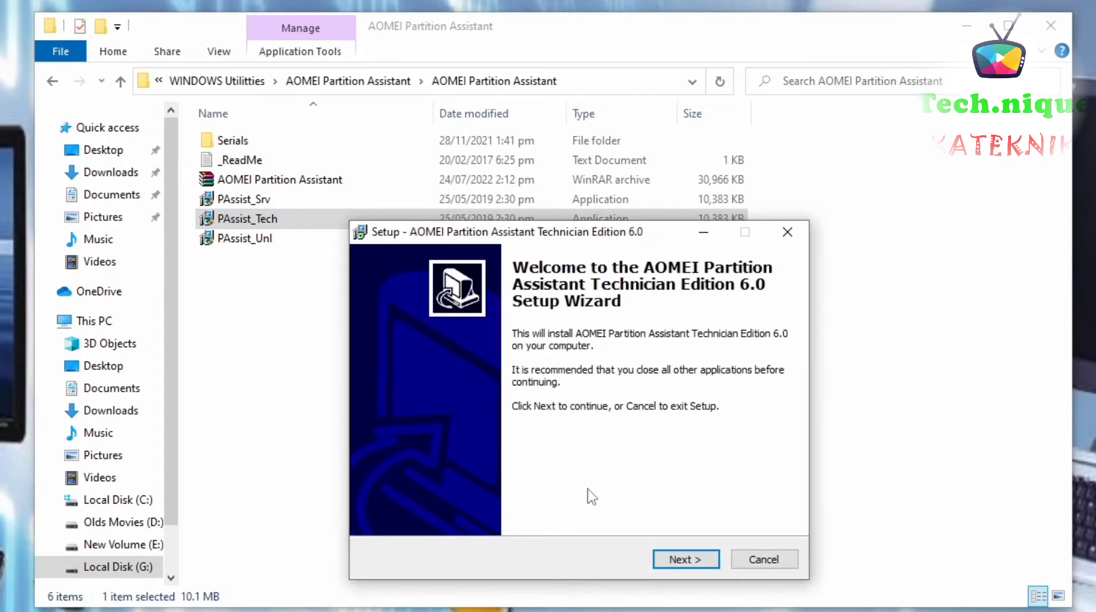
Step: Accept the license agreement and install AOMEI Partition Assistant Technician Edition 6.0 with the default Start Menu folder and a desktop icon
left_click(687, 560)
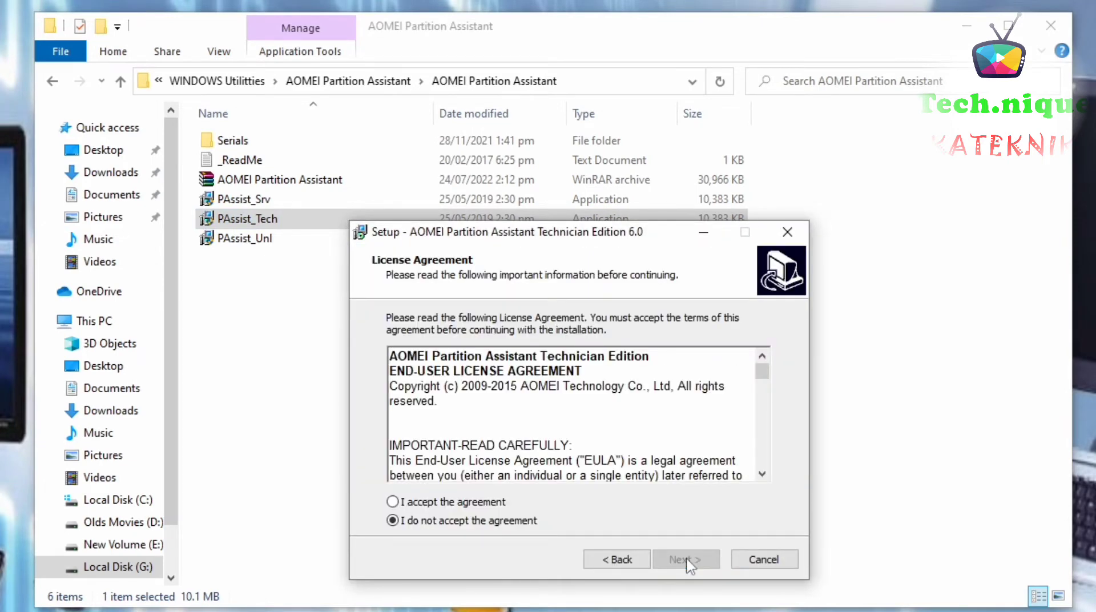
left_click(427, 504)
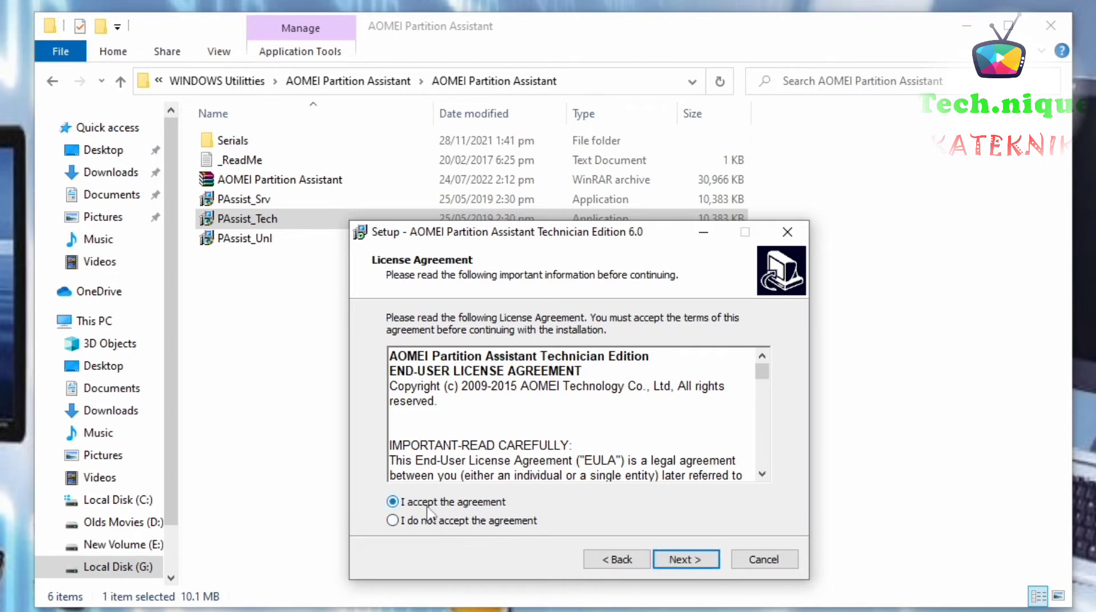
left_click(708, 562)
left_click(694, 561)
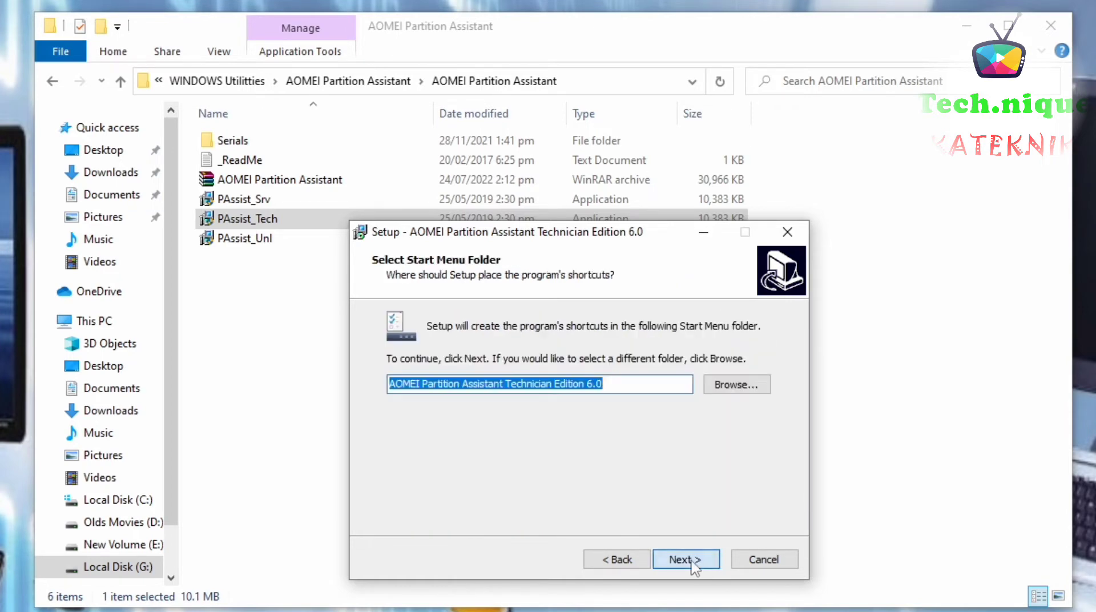
left_click(692, 564)
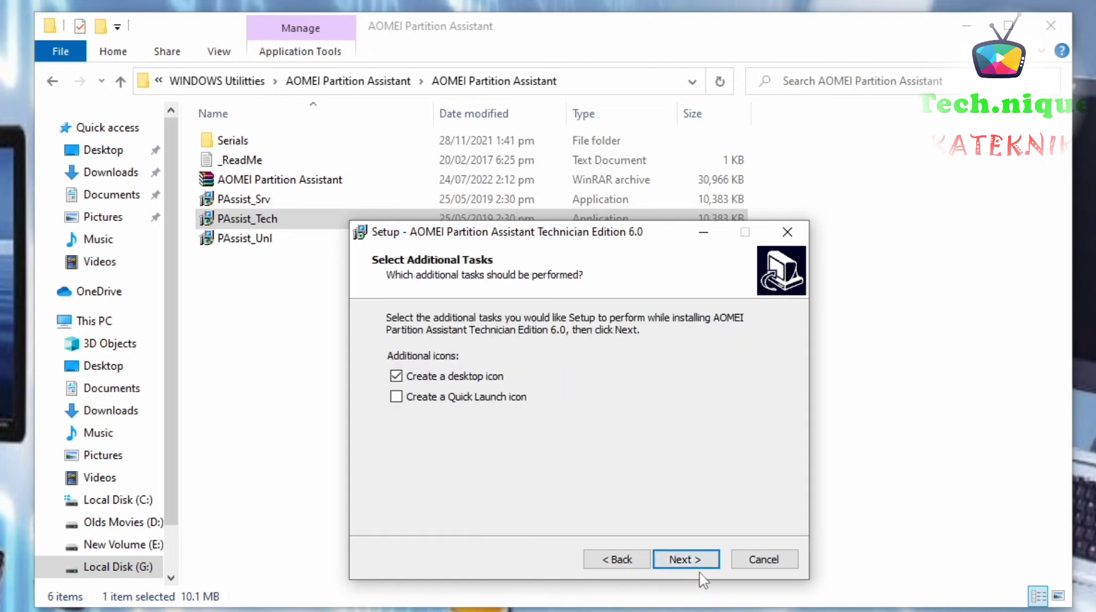
left_click(697, 567)
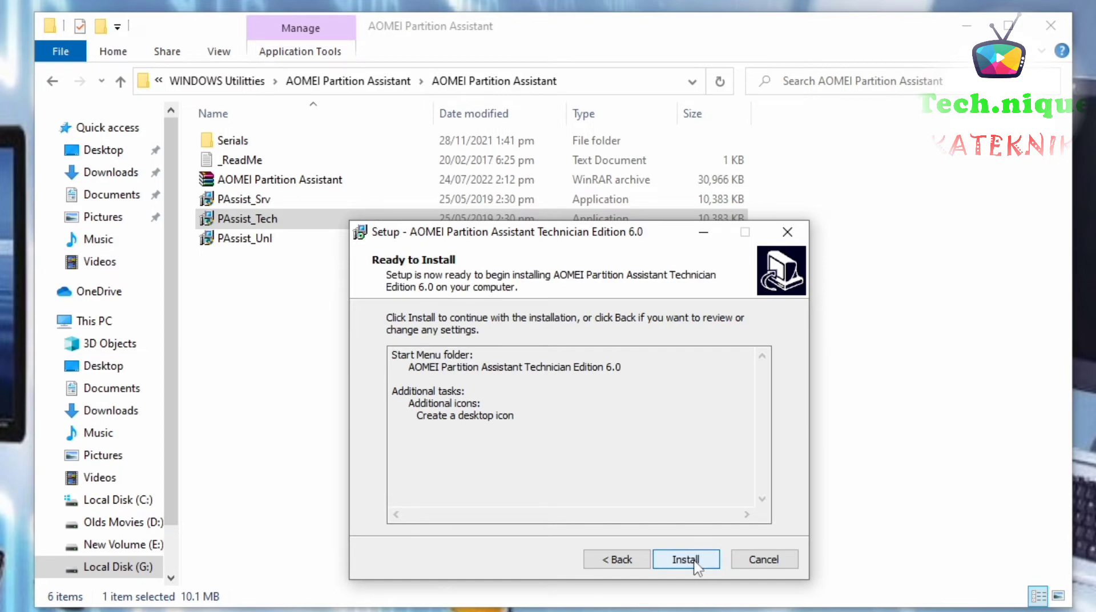
left_click(695, 562)
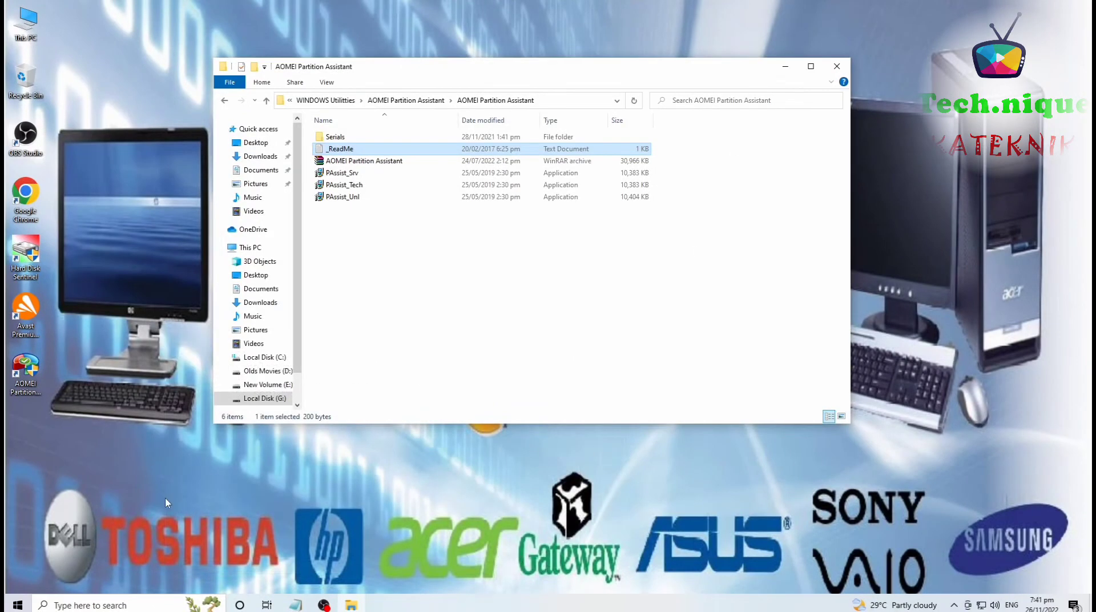
Step: Launch AOMEI Partition Assistant from the desktop and open the Serials text file in the installer's Serials folder
double_click(26, 377)
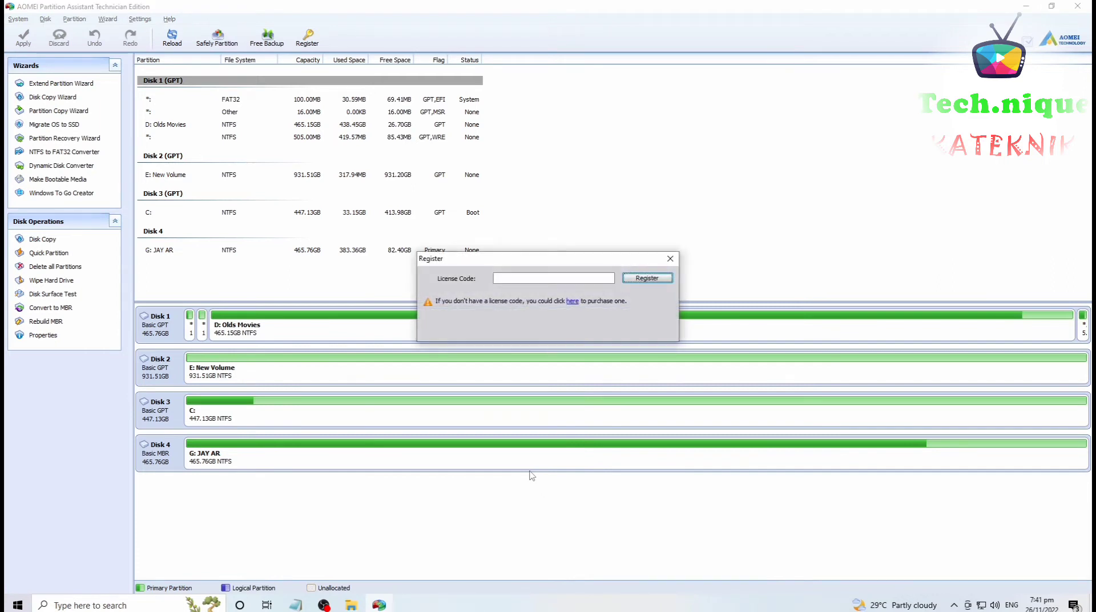
left_click(351, 605)
double_click(369, 140)
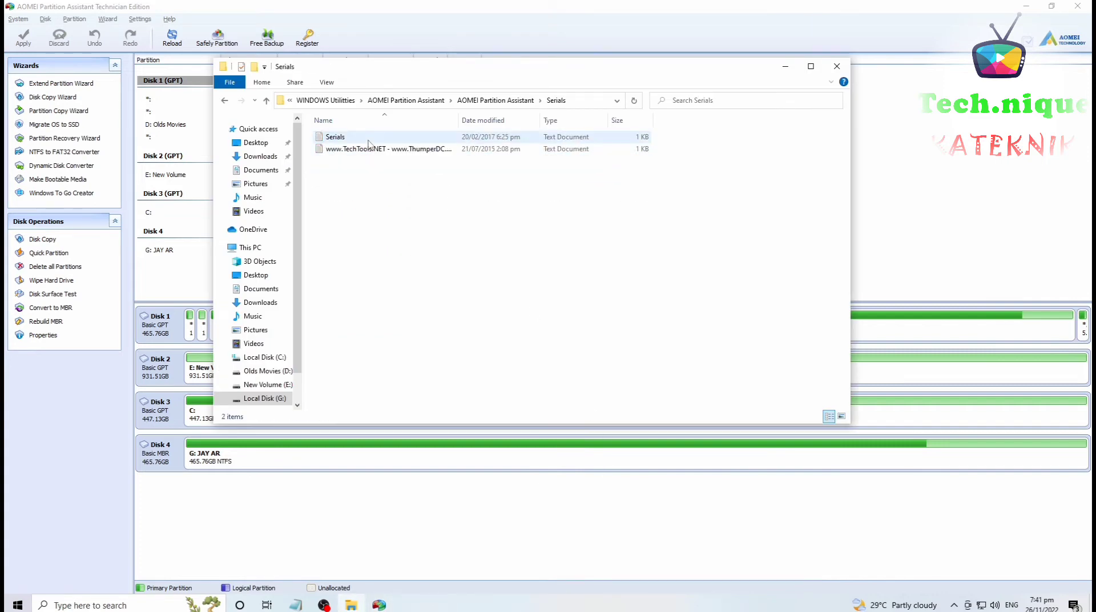
double_click(381, 140)
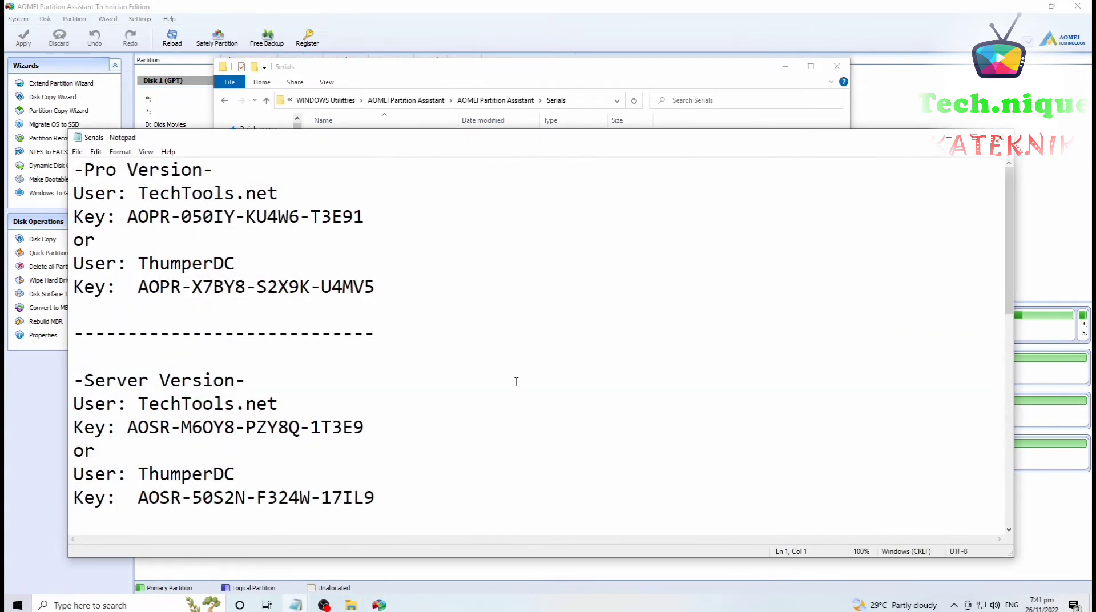
Step: Copy the first license key listed under Technician Version in the text file
scroll(521, 435, "down", 1)
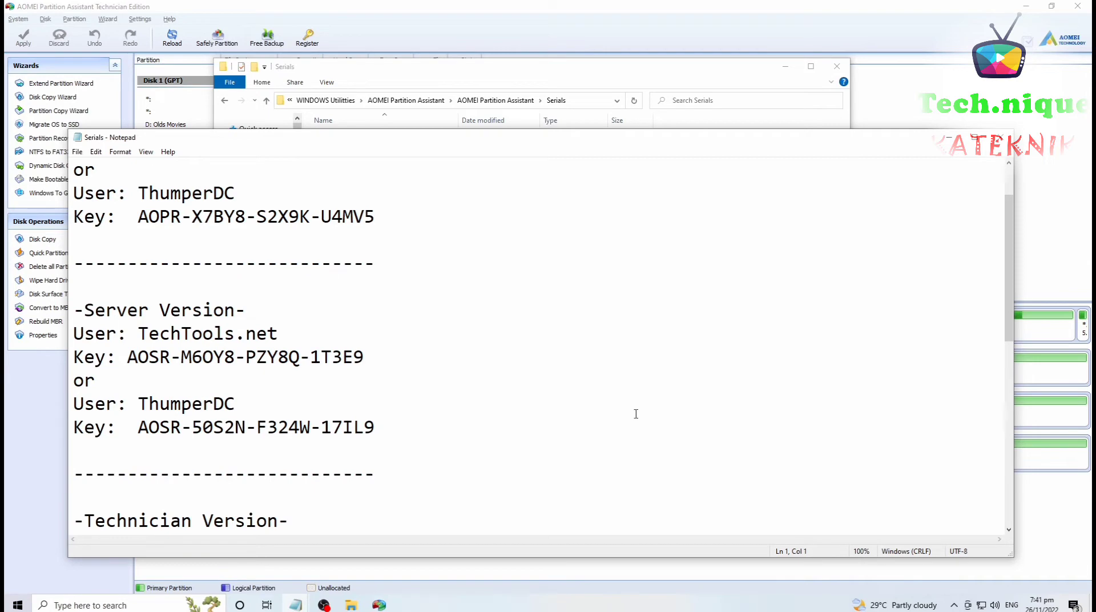
scroll(460, 407, "down", 3)
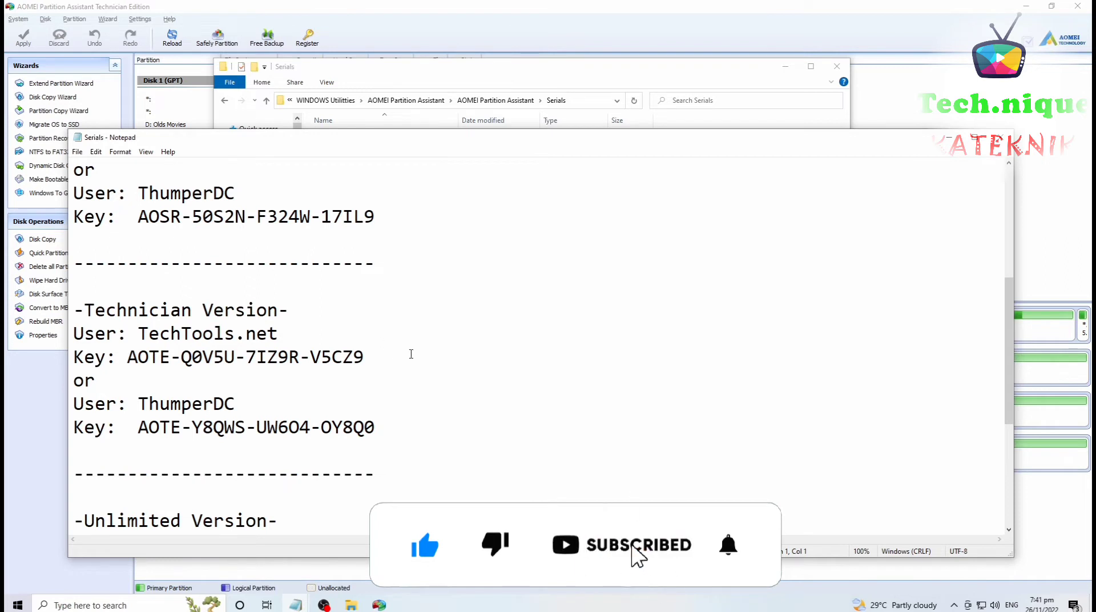
left_click_drag(365, 357, 128, 357)
right_click(147, 357)
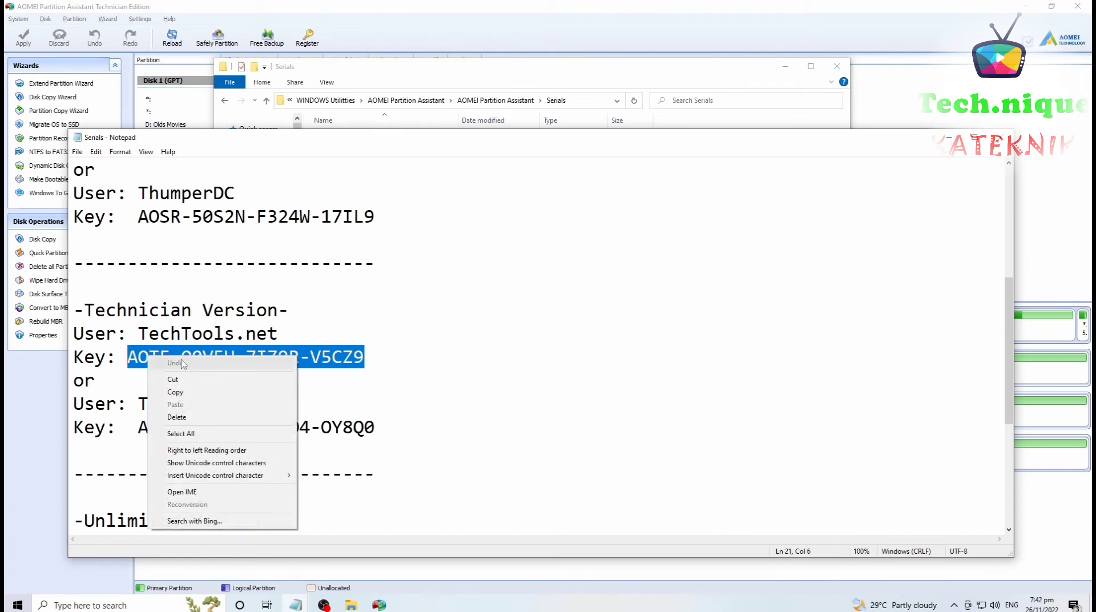
left_click(196, 394)
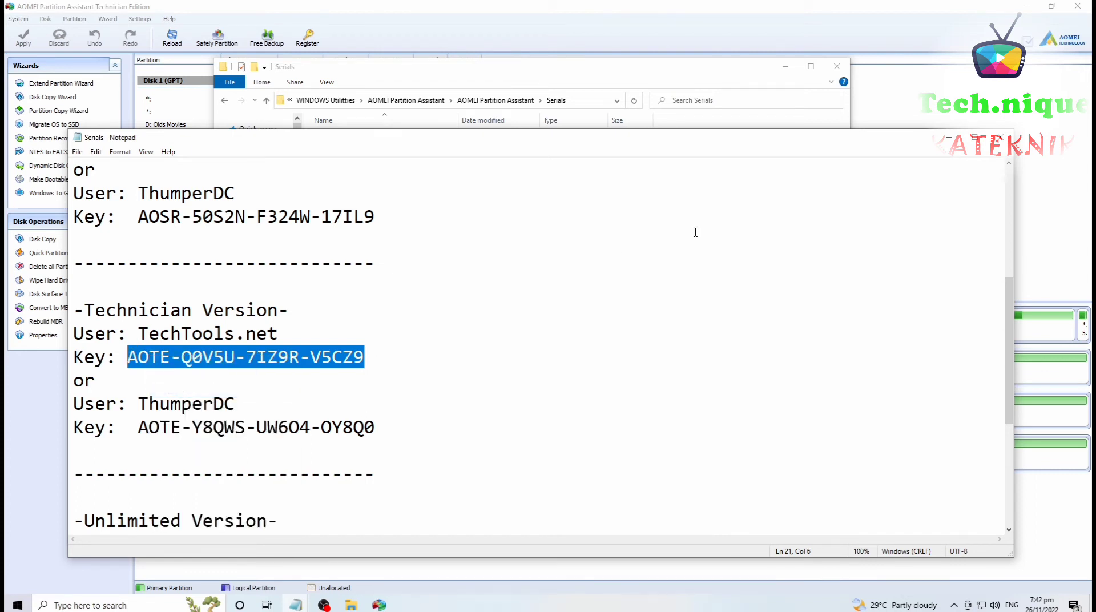
Step: Return to AOMEI Partition Assistant, paste the license key into the License Code field and register the program, retrying if rejected
left_click(948, 138)
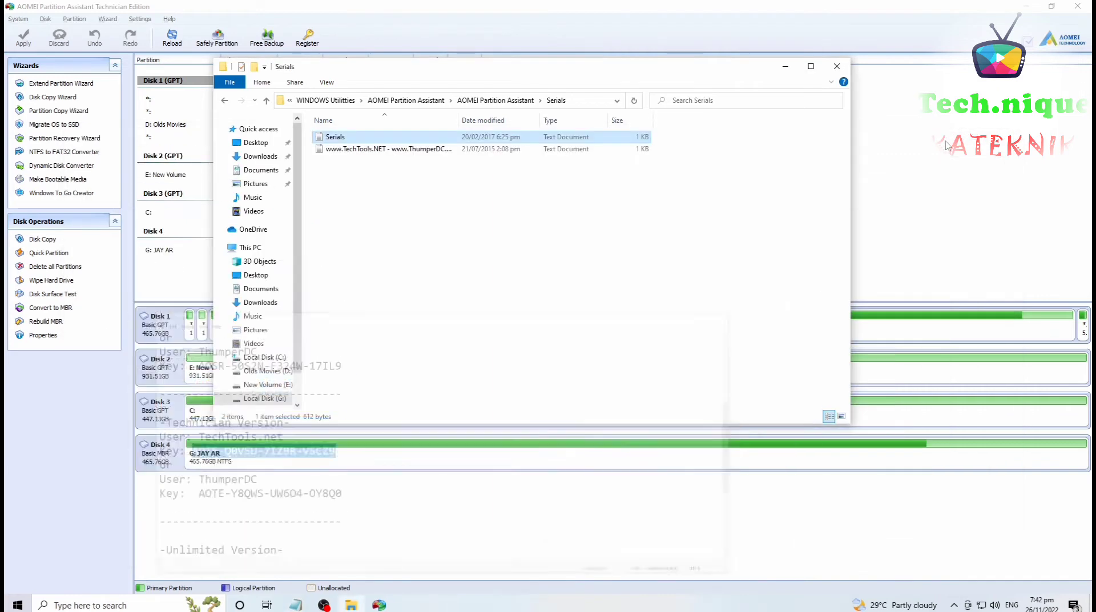
left_click(786, 66)
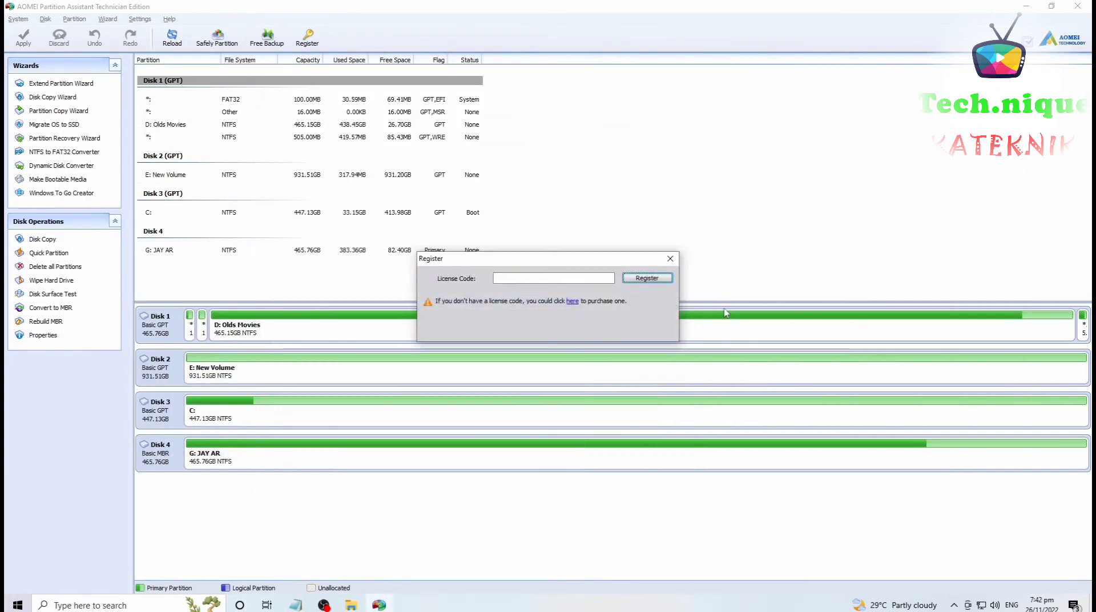
right_click(538, 279)
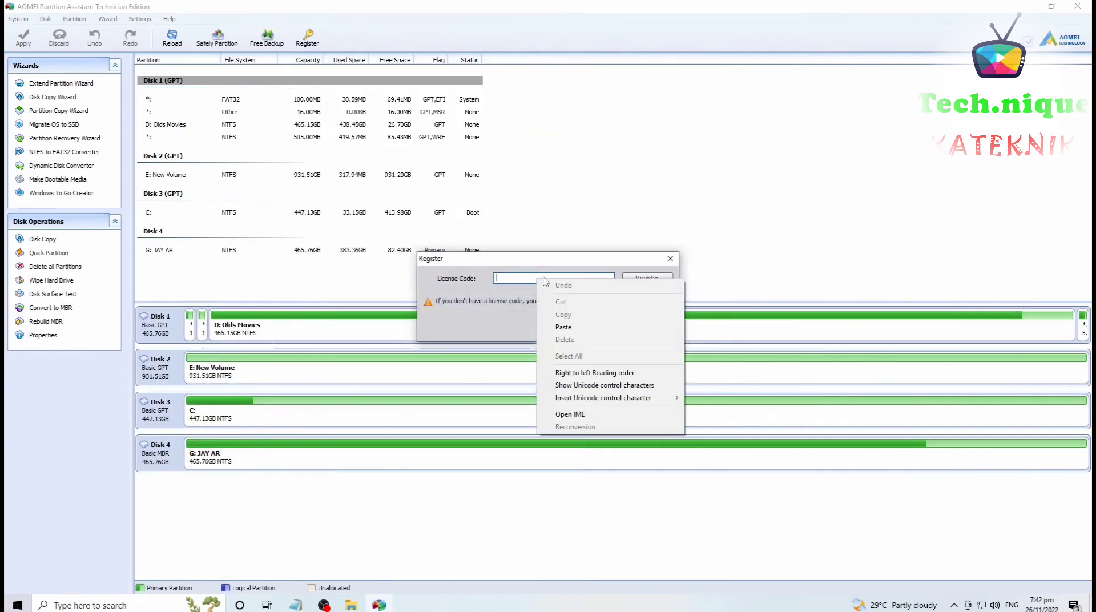
left_click(578, 328)
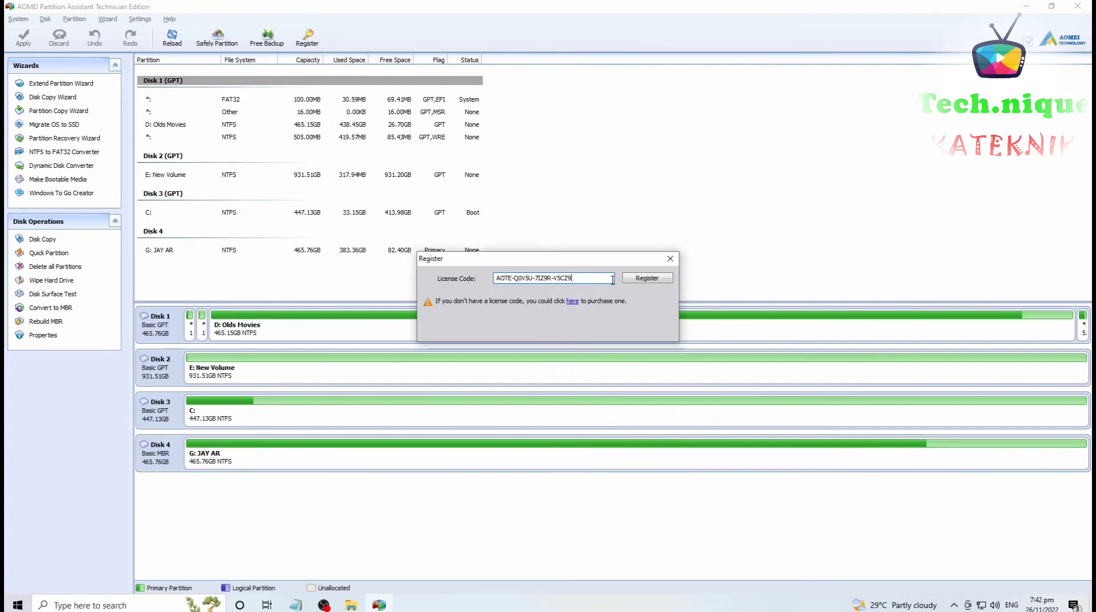
left_click(645, 283)
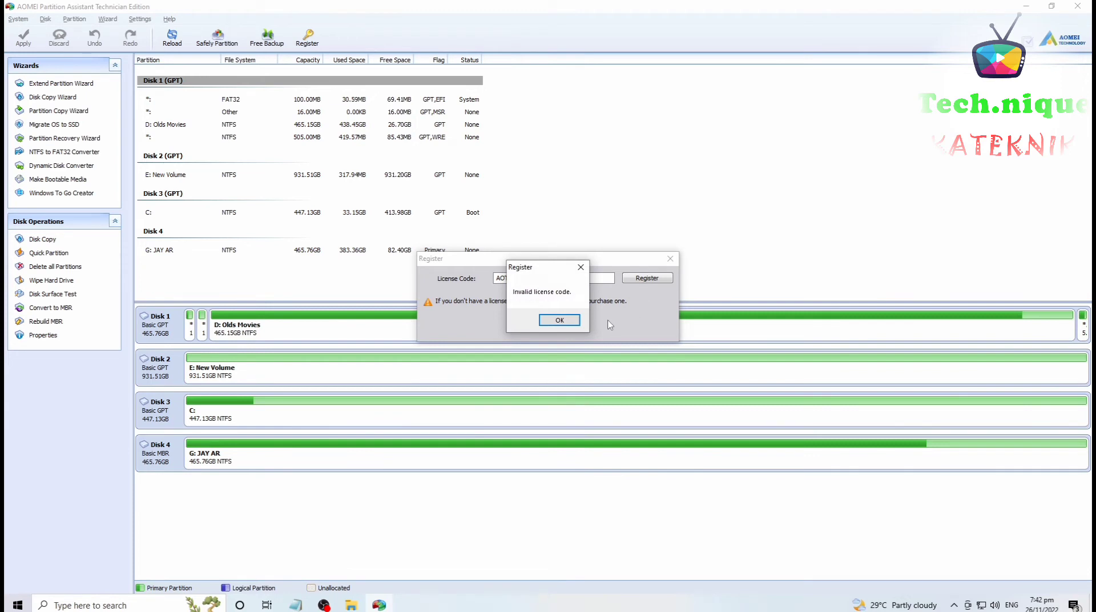
left_click(571, 322)
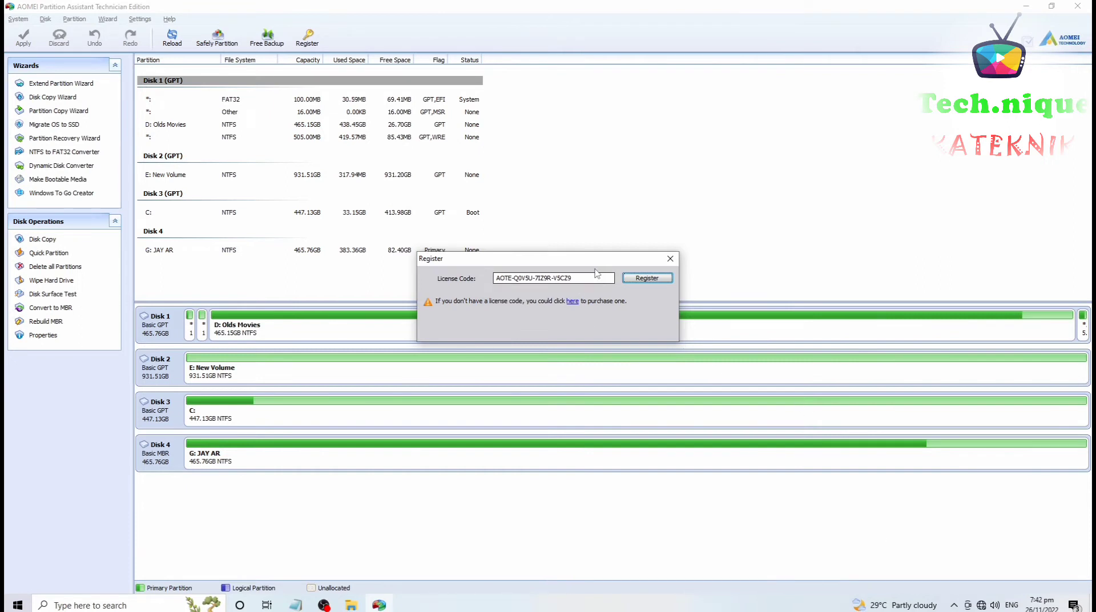
left_click(654, 282)
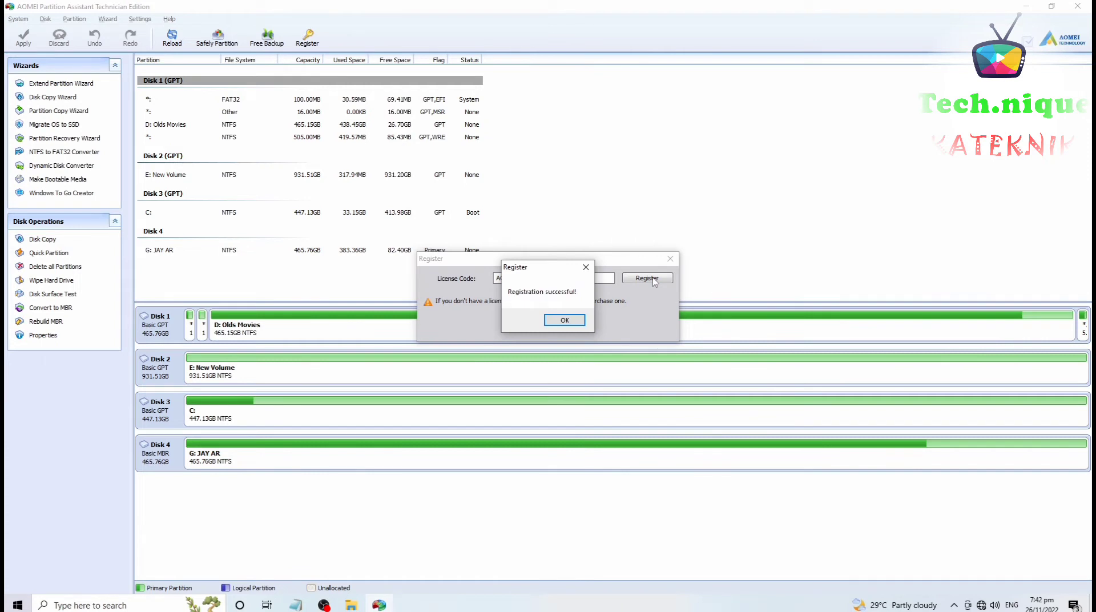
left_click(564, 320)
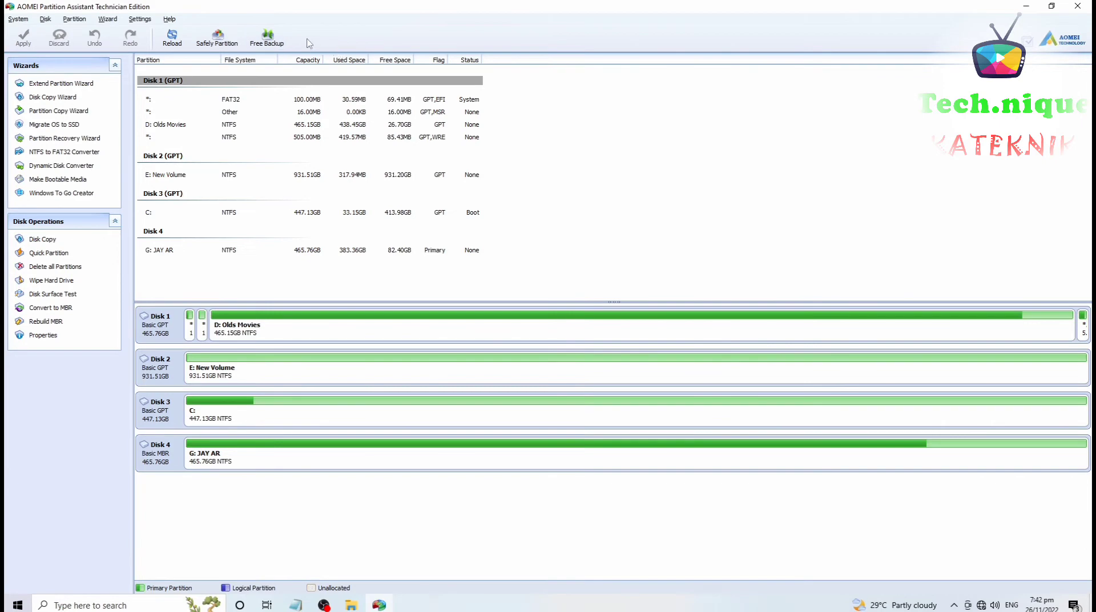
Step: Restore the AOMEI window to a smaller size, move it aside, and open Disk Management in an enlarged Computer Management window
left_click(1052, 7)
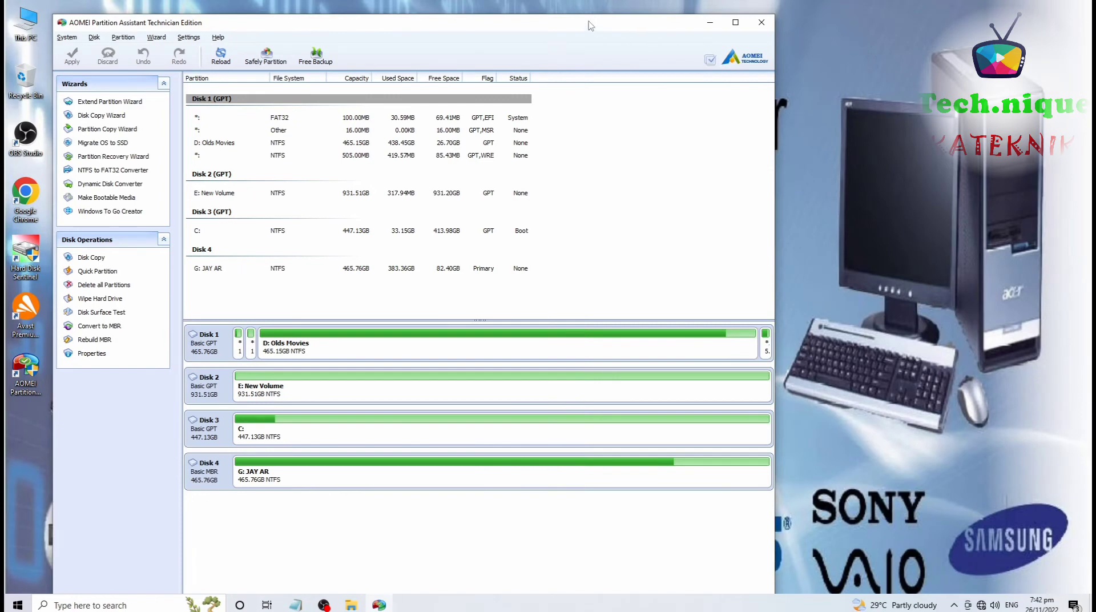
left_click_drag(590, 23, 753, 12)
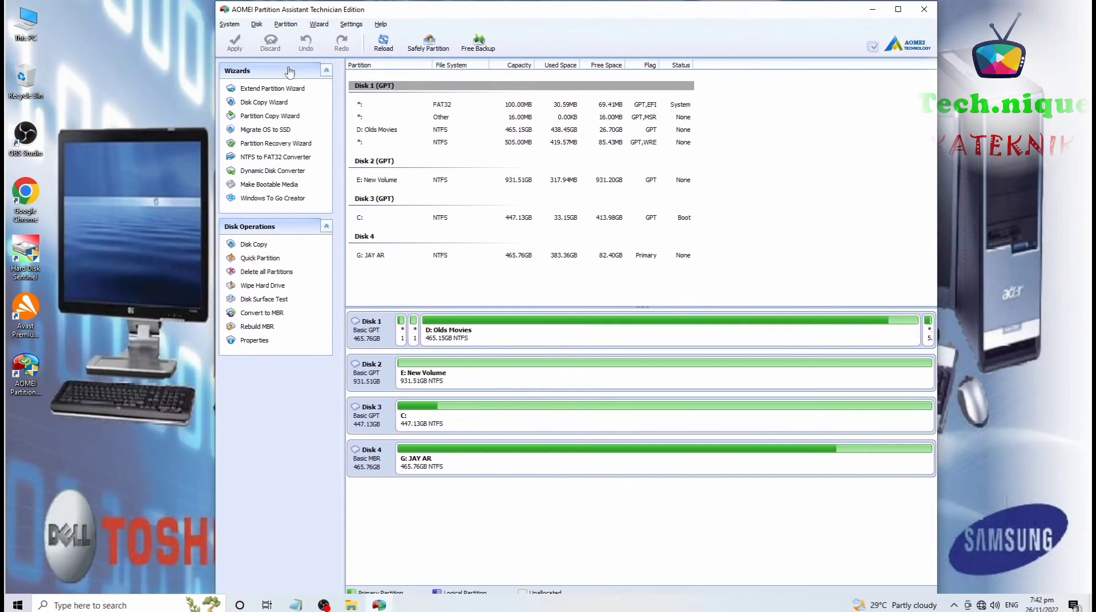
right_click(18, 23)
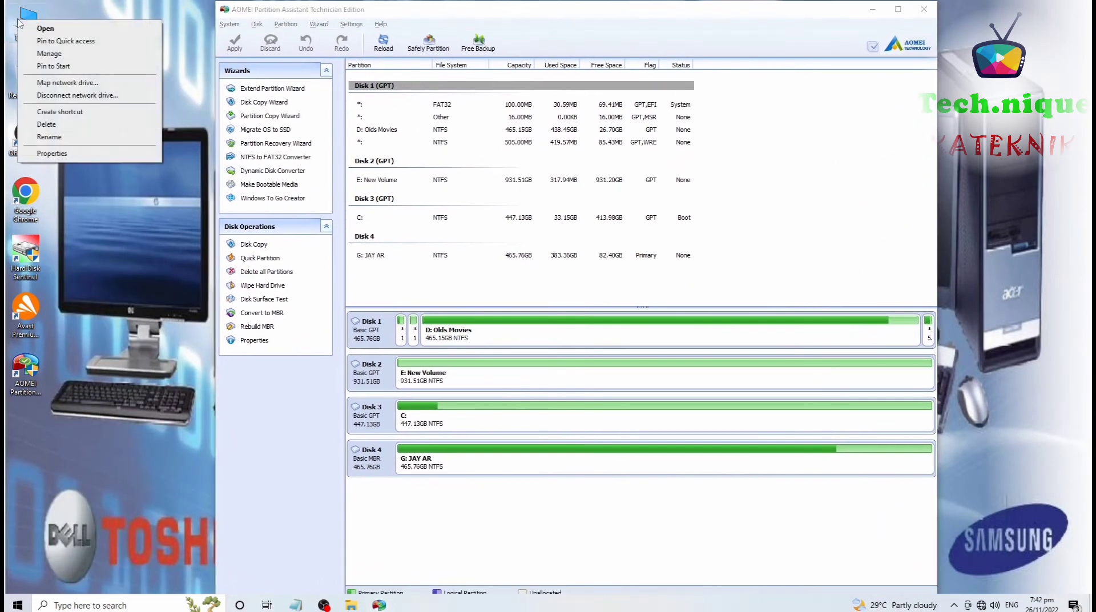
left_click(71, 55)
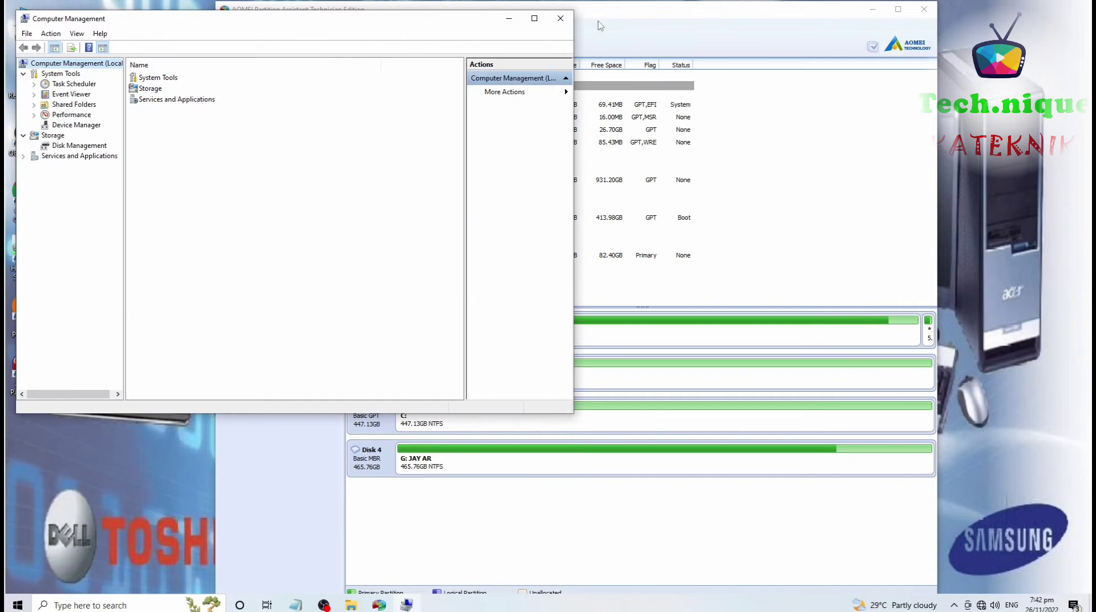
left_click_drag(611, 22, 667, 26)
left_click(80, 145)
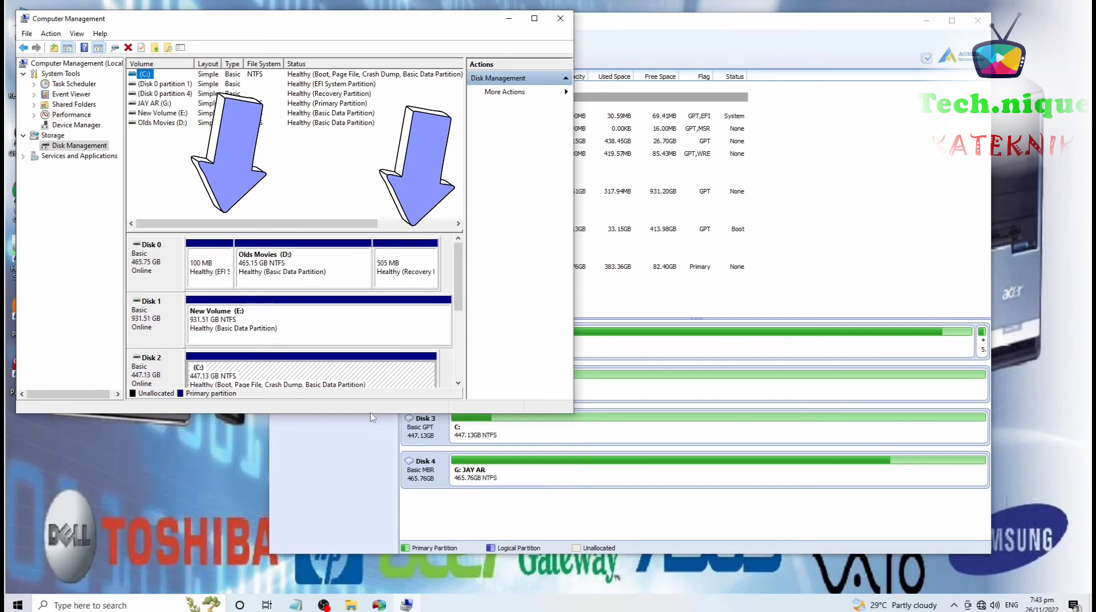
left_click_drag(371, 413, 376, 512)
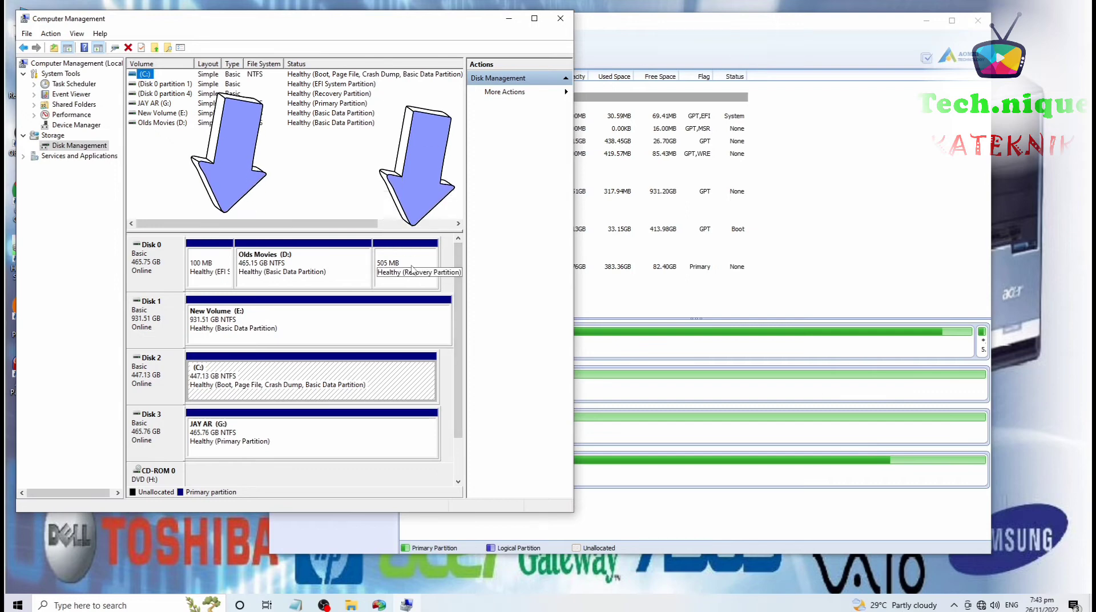
Step: Switch to AOMEI Partition Assistant and examine which operations are available for the 100 MB FAT32 EFI partition on Disk 1
left_click(820, 36)
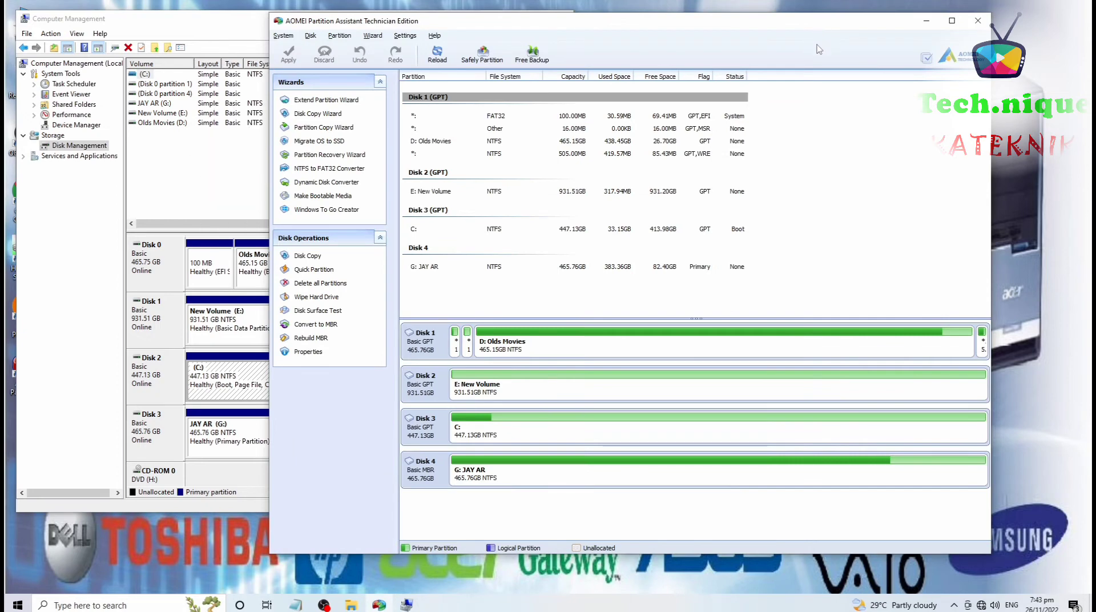
left_click(456, 352)
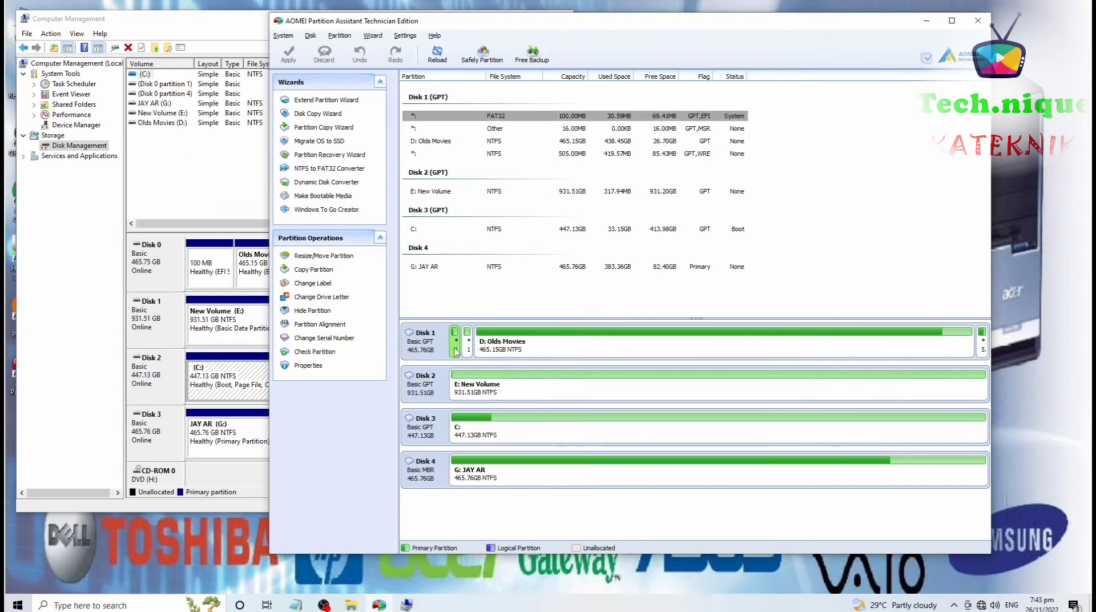
right_click(456, 346)
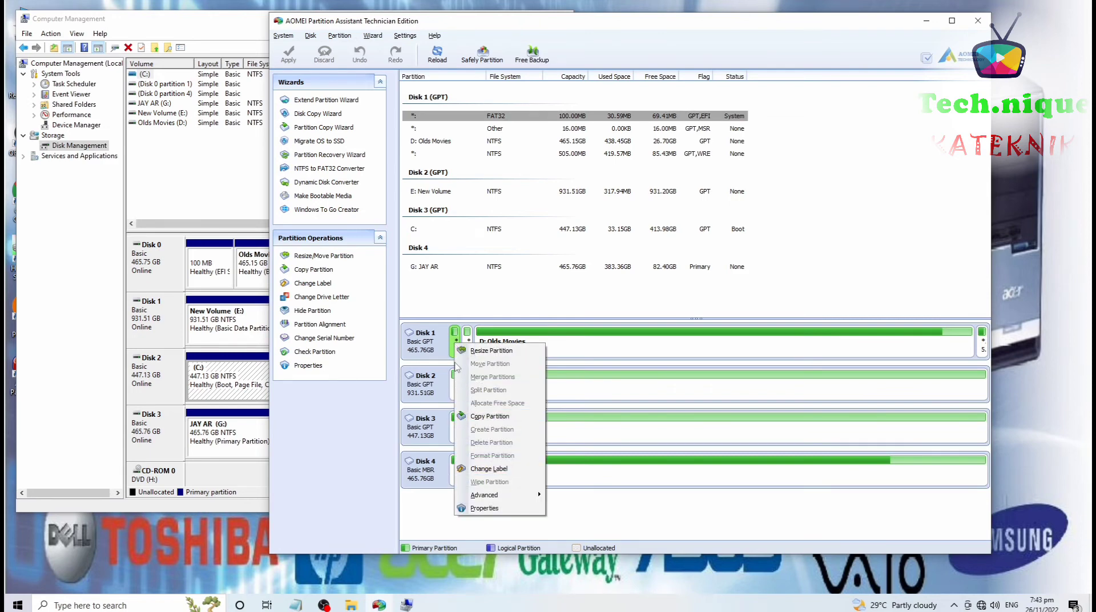
right_click(457, 341)
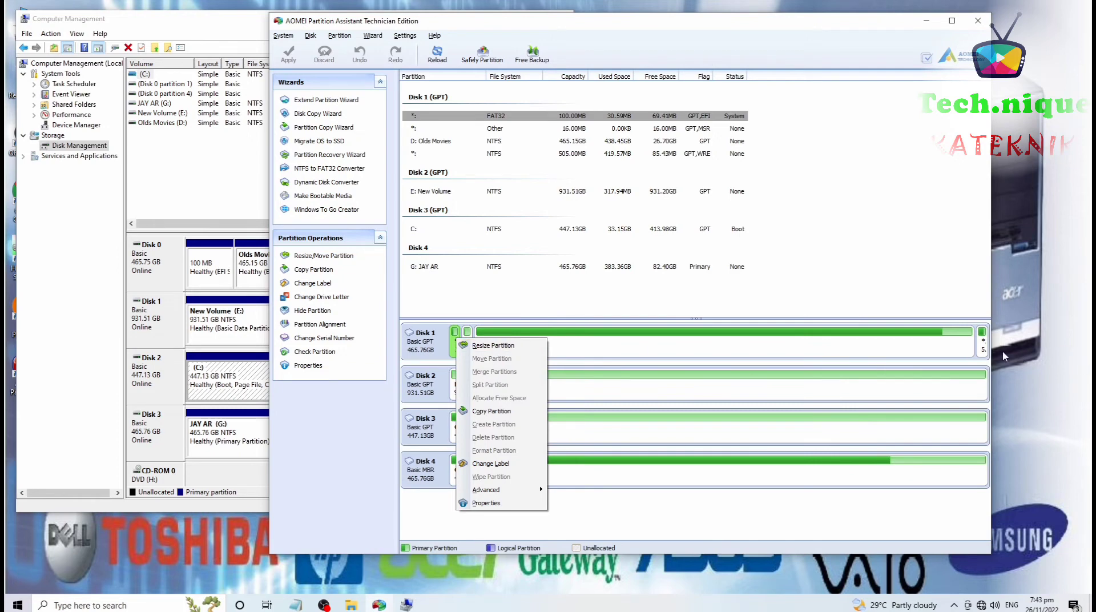
Step: Queue a quick deletion of the 505 MB NTFS recovery partition on Disk 1
right_click(985, 347)
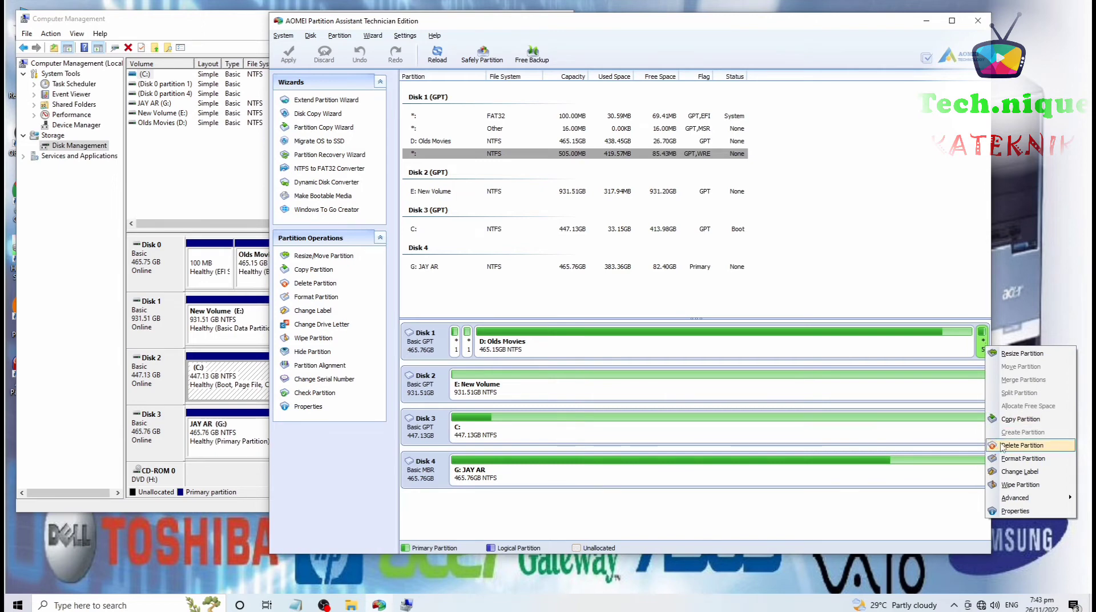
left_click(1020, 445)
left_click(650, 323)
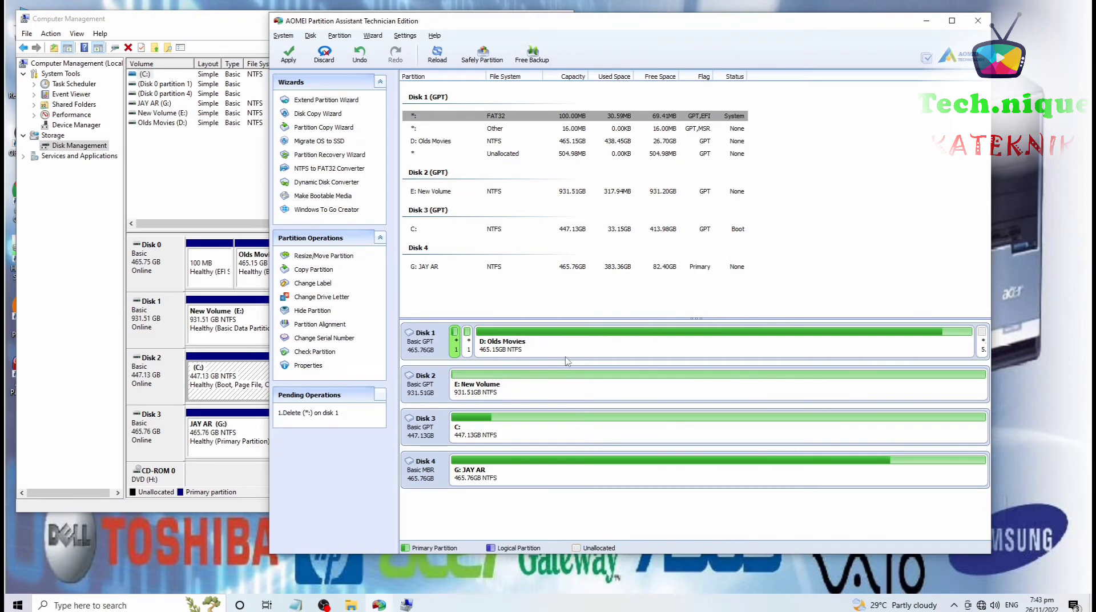
Step: Queue the 16 MB MSR partition on Disk 1 for deletion, using the quick delete option
right_click(983, 348)
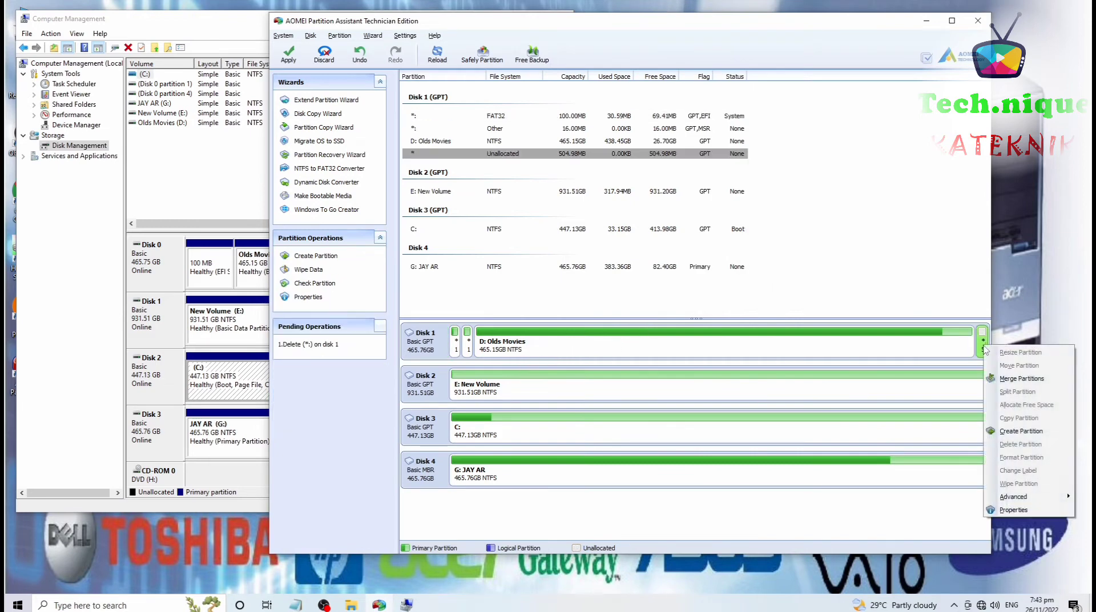
right_click(466, 346)
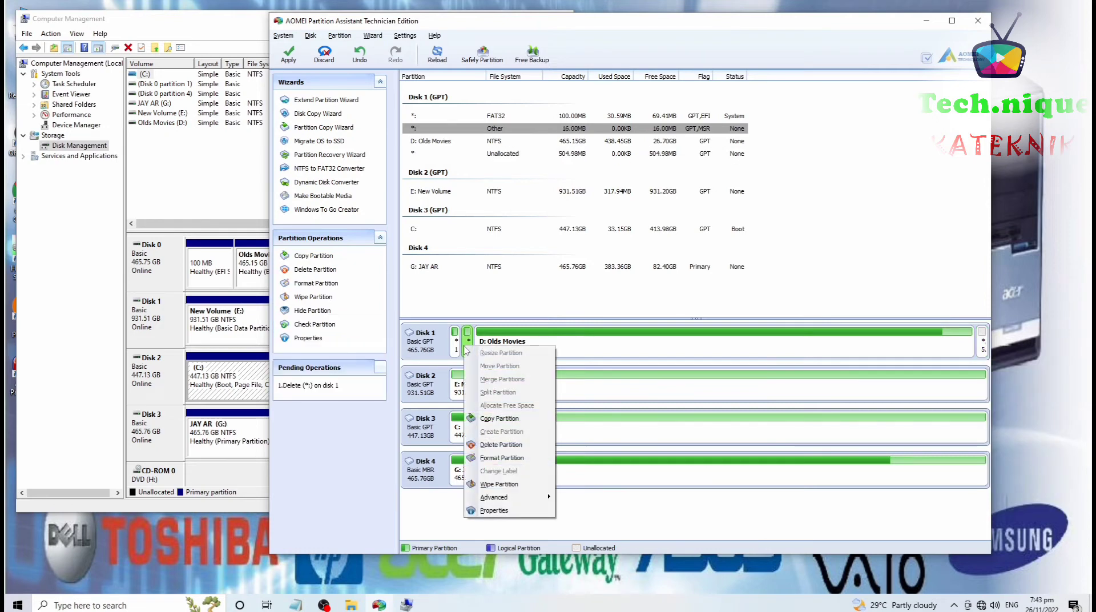
left_click(500, 445)
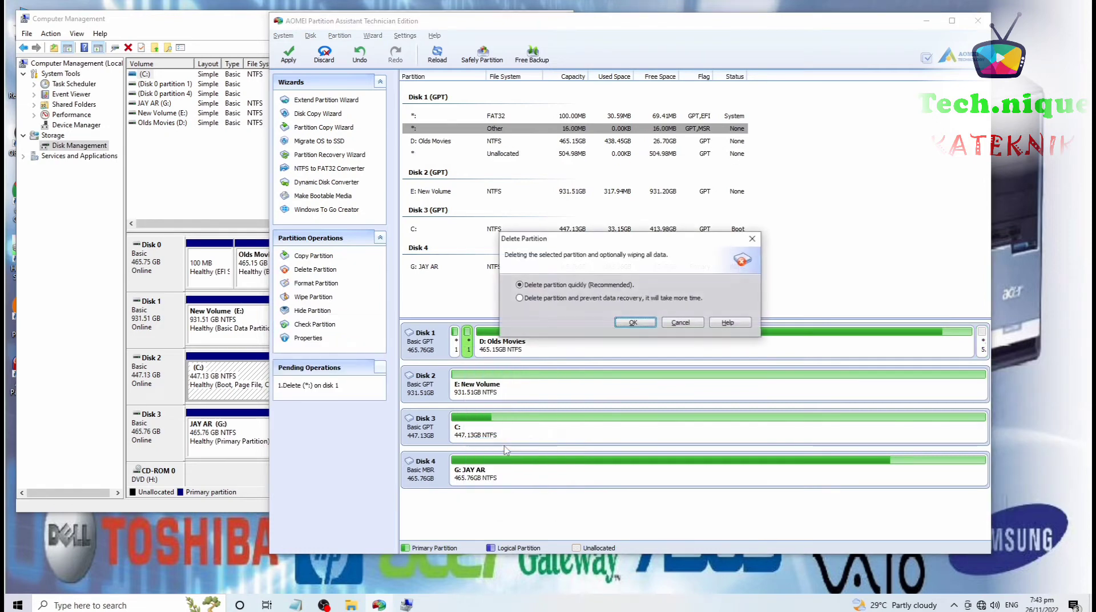
left_click(630, 323)
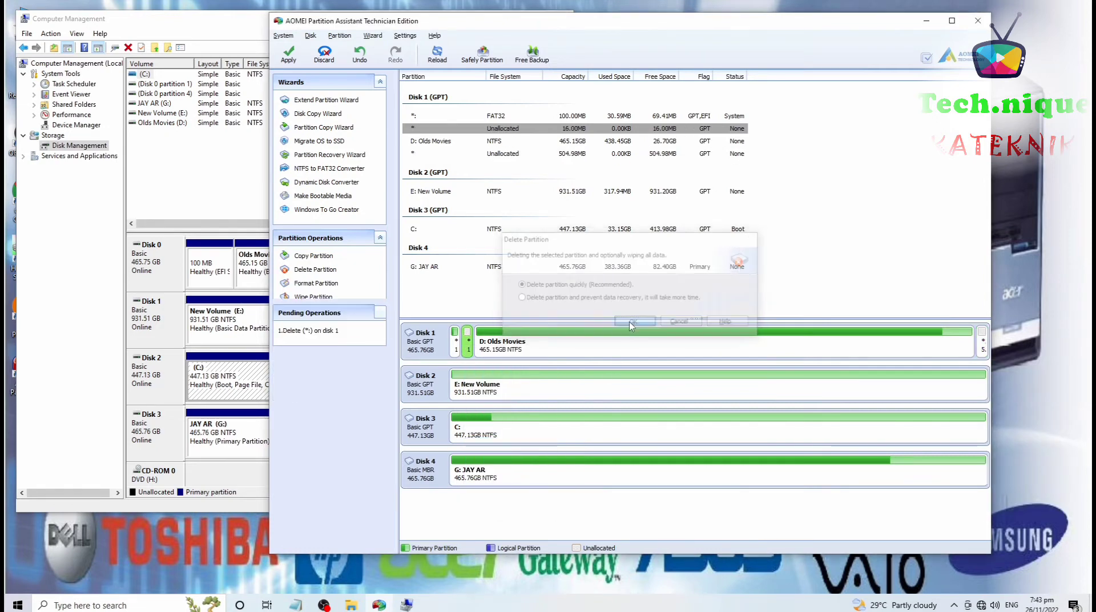
right_click(455, 350)
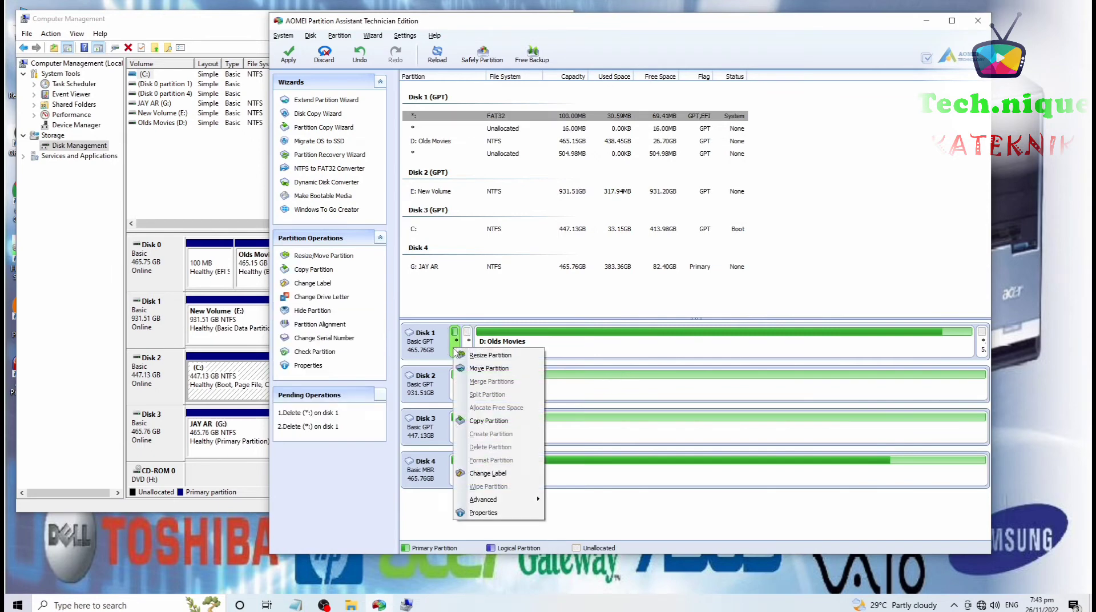
left_click(491, 474)
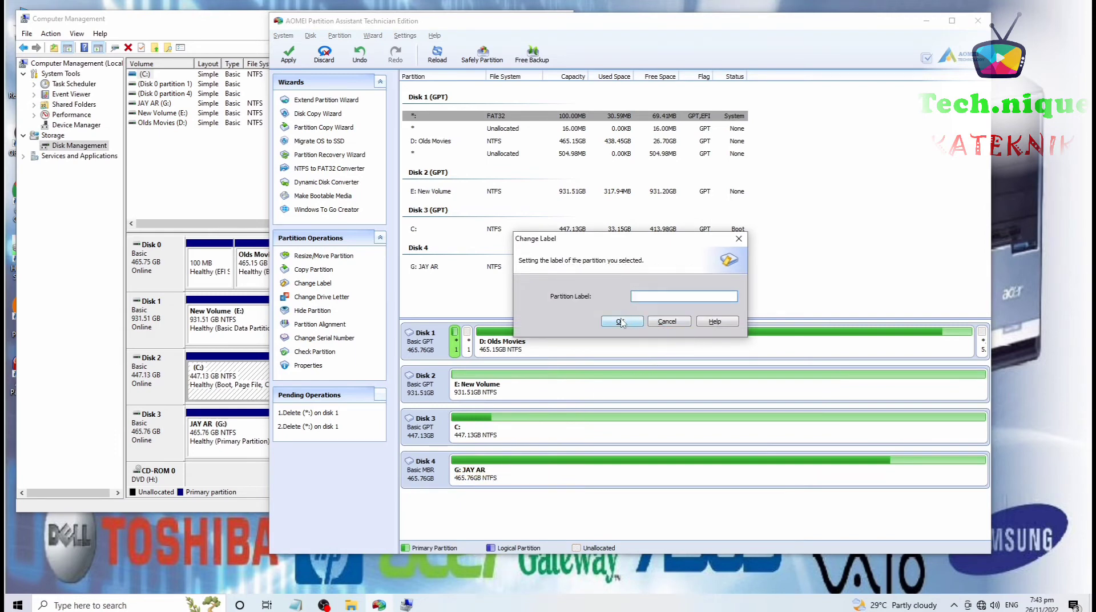
left_click(675, 322)
Step: Apply the two pending partition deletions on Disk 1 and close the completion message
left_click(288, 54)
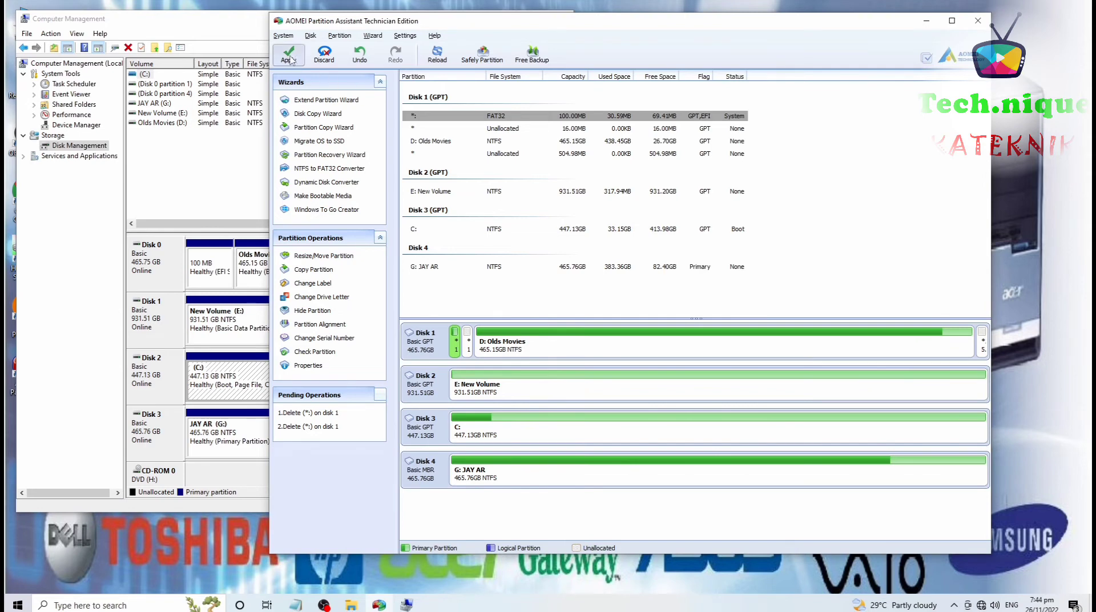
left_click(651, 392)
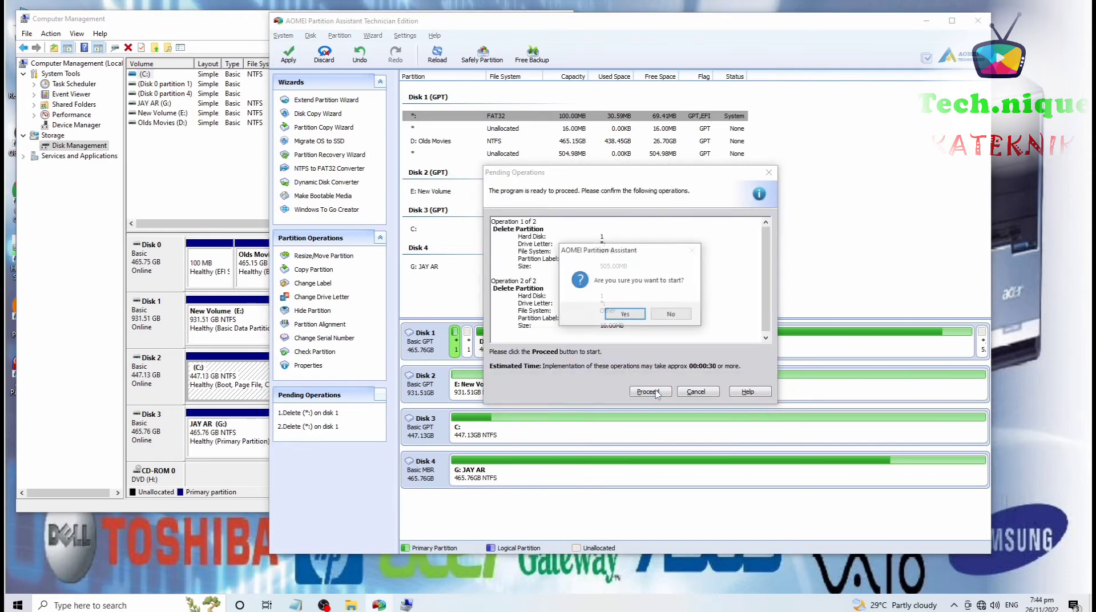
left_click(636, 317)
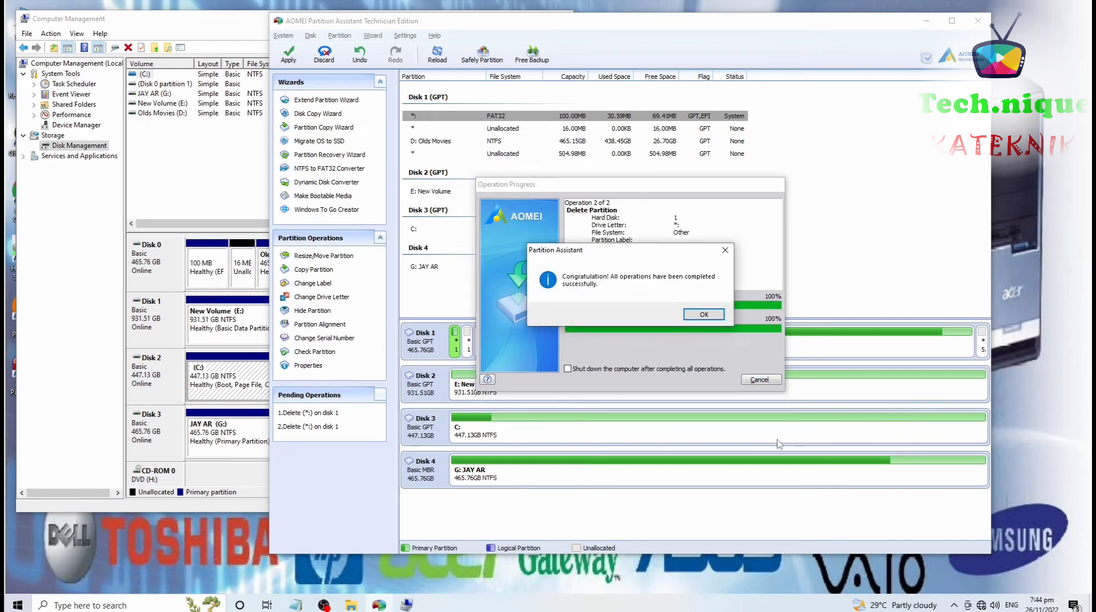
left_click(704, 315)
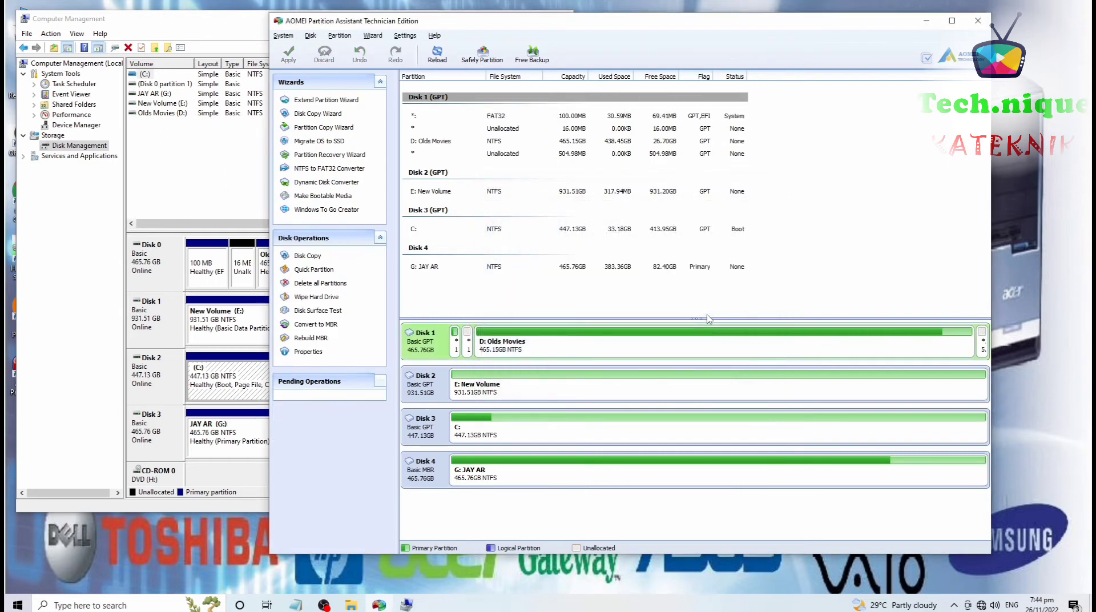
Step: Merge the 504.98 MB unallocated space on Disk 1 into the D: Olds Movies partition
right_click(983, 347)
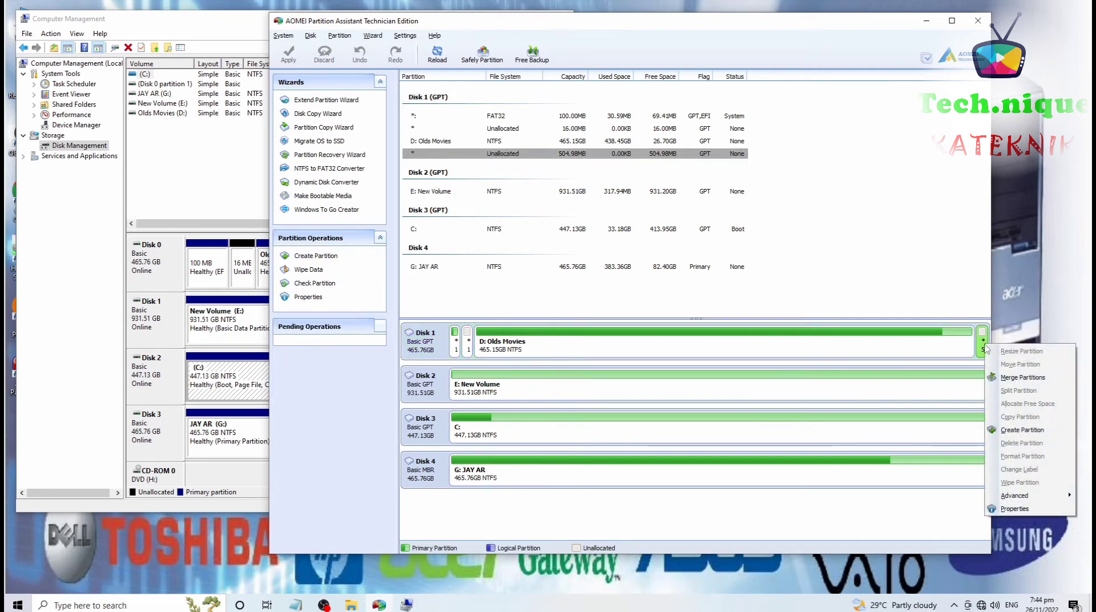
left_click(1021, 378)
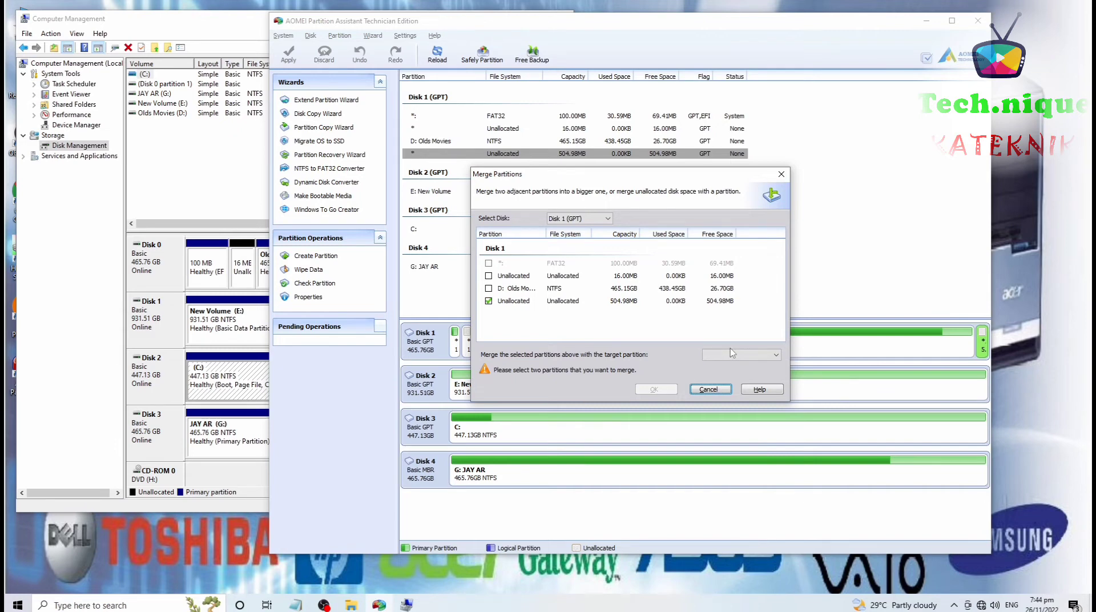
left_click(489, 289)
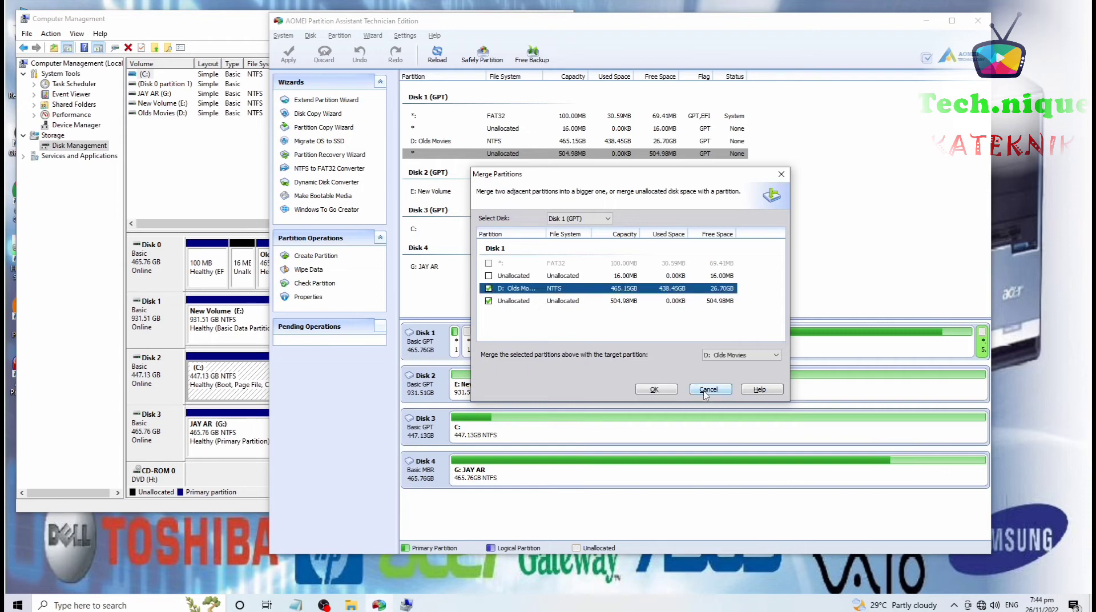
left_click(667, 392)
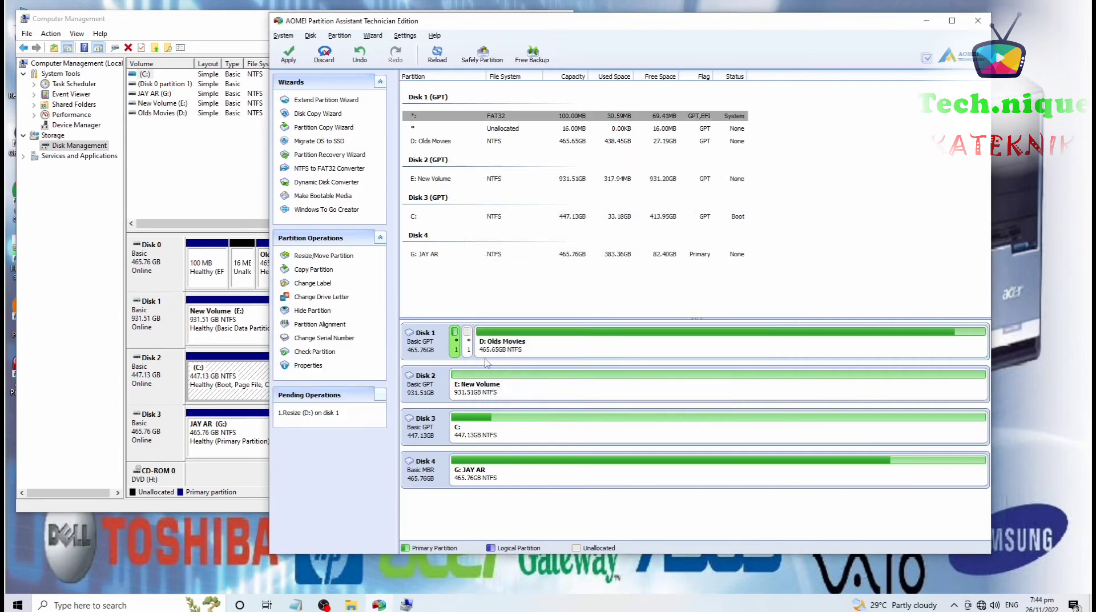
Step: Merge the 16 MB unallocated space on Disk 1 into the D: Olds Movies partition
right_click(468, 351)
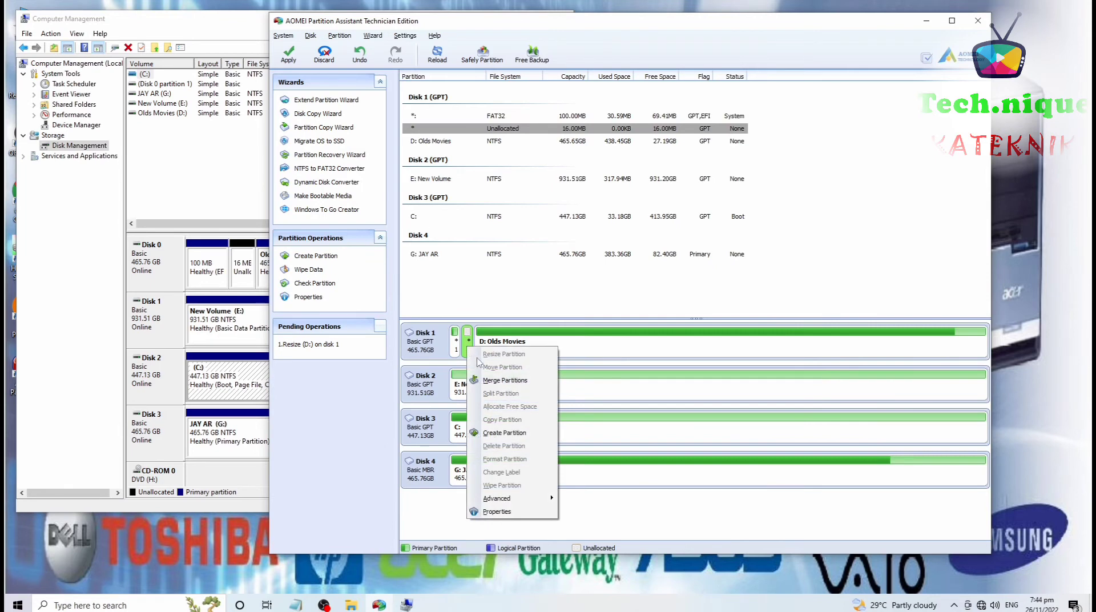
left_click(498, 380)
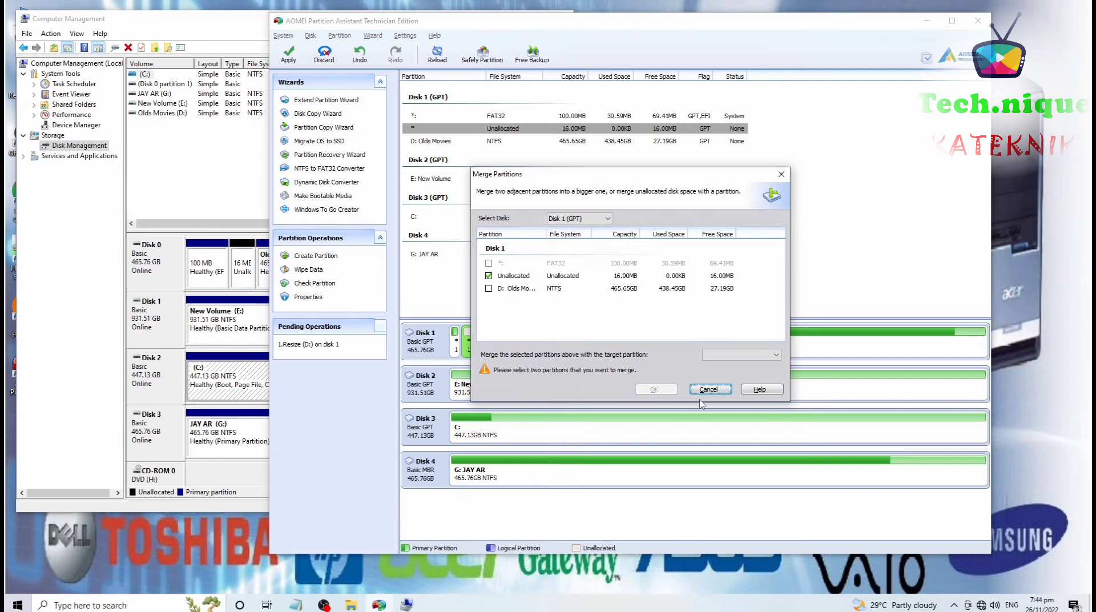
left_click(489, 288)
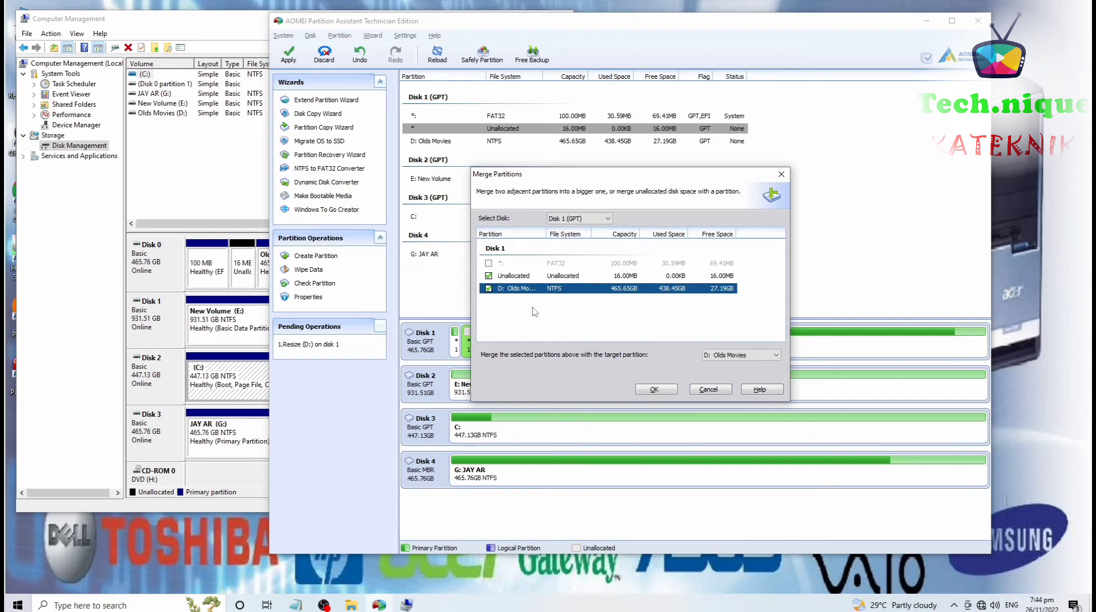
left_click(488, 276)
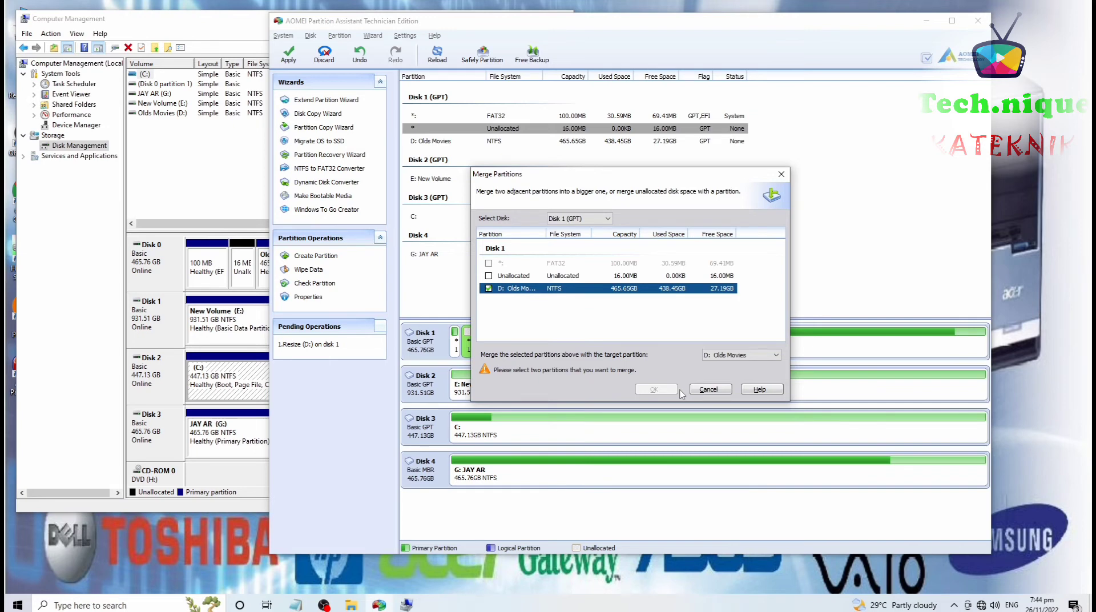
left_click(488, 277)
left_click(654, 391)
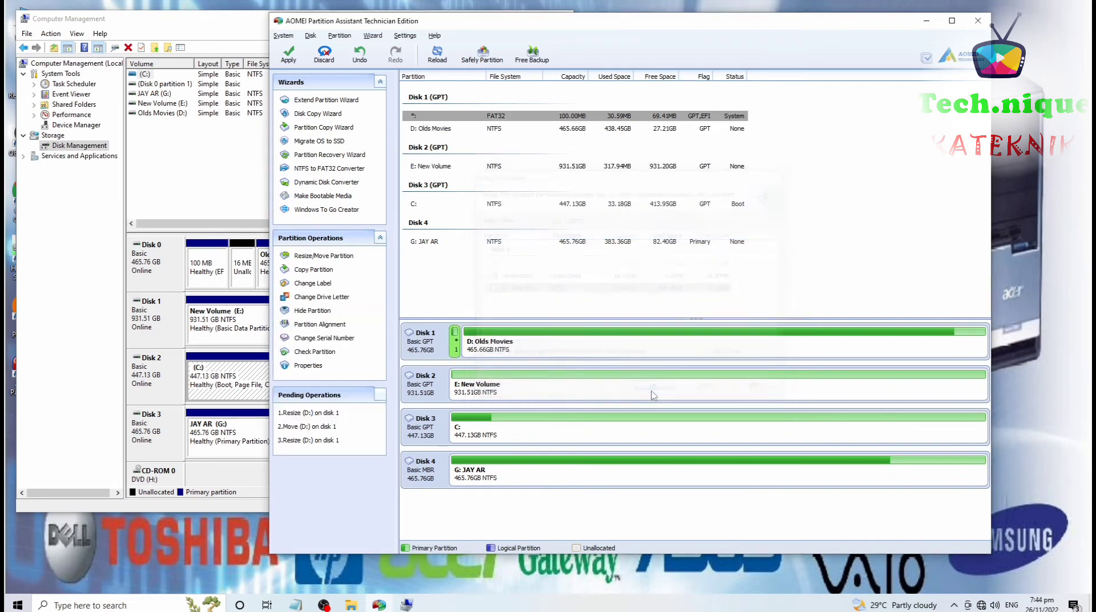
Step: Apply the pending resize and move operations on D:, checking the partition first and letting the program fix any errors found
right_click(457, 350)
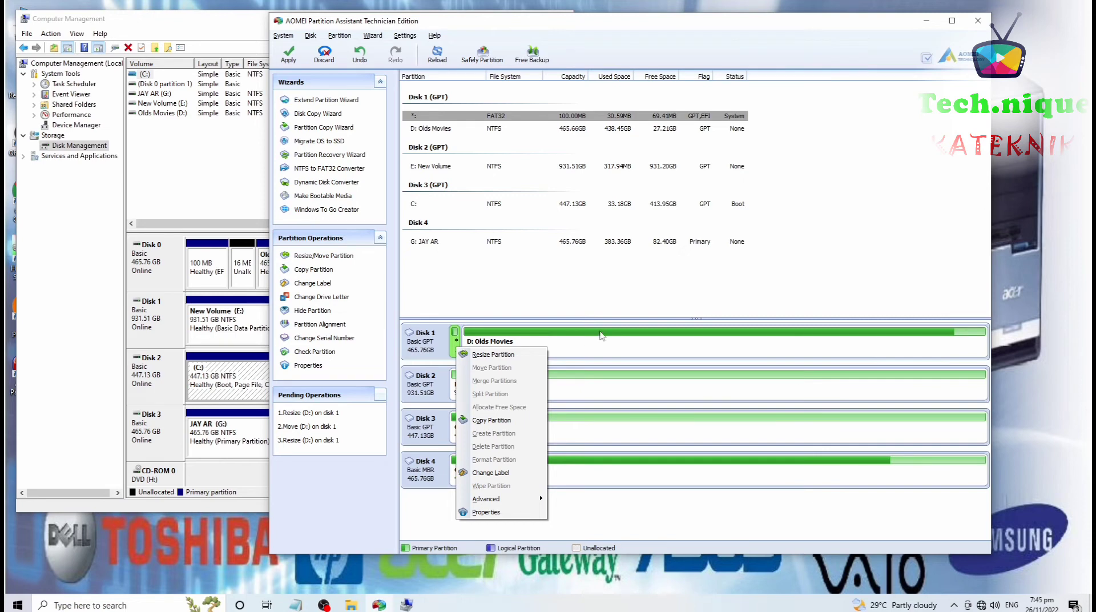
left_click(293, 56)
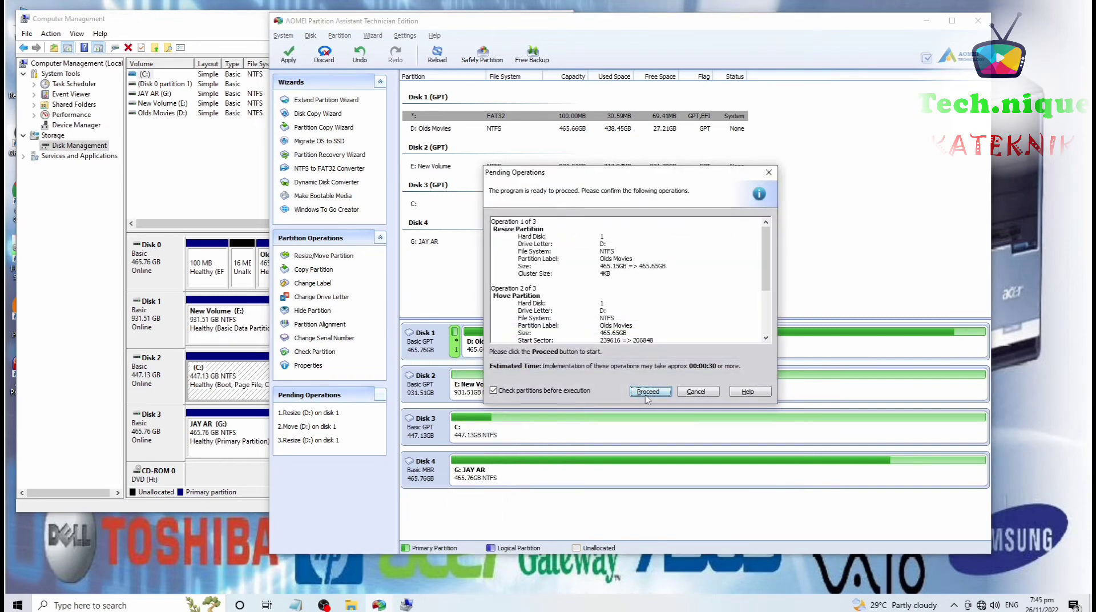
left_click(648, 393)
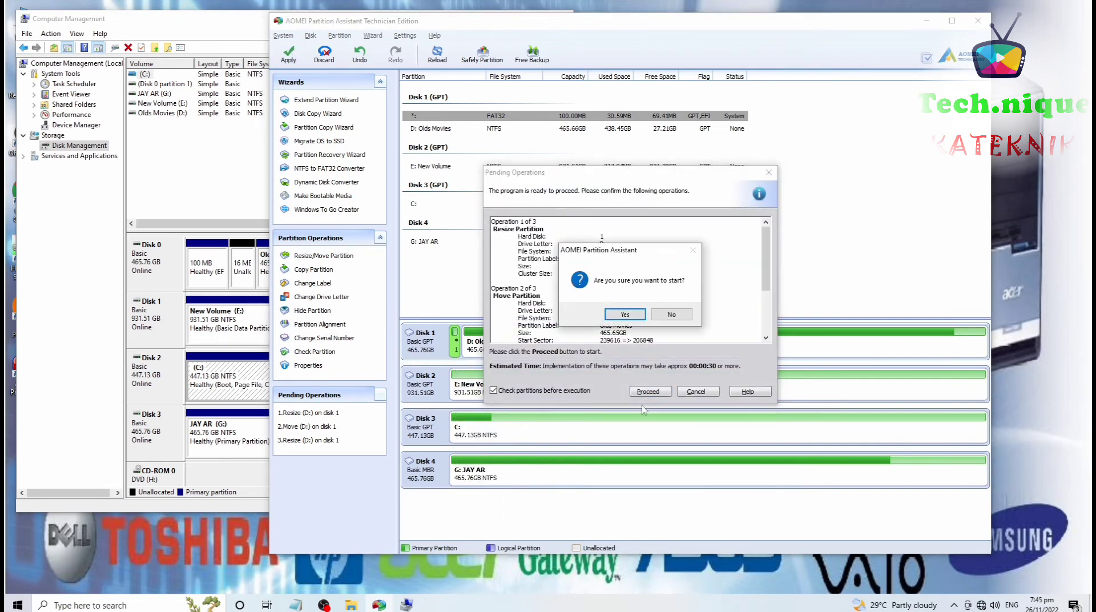
left_click(626, 314)
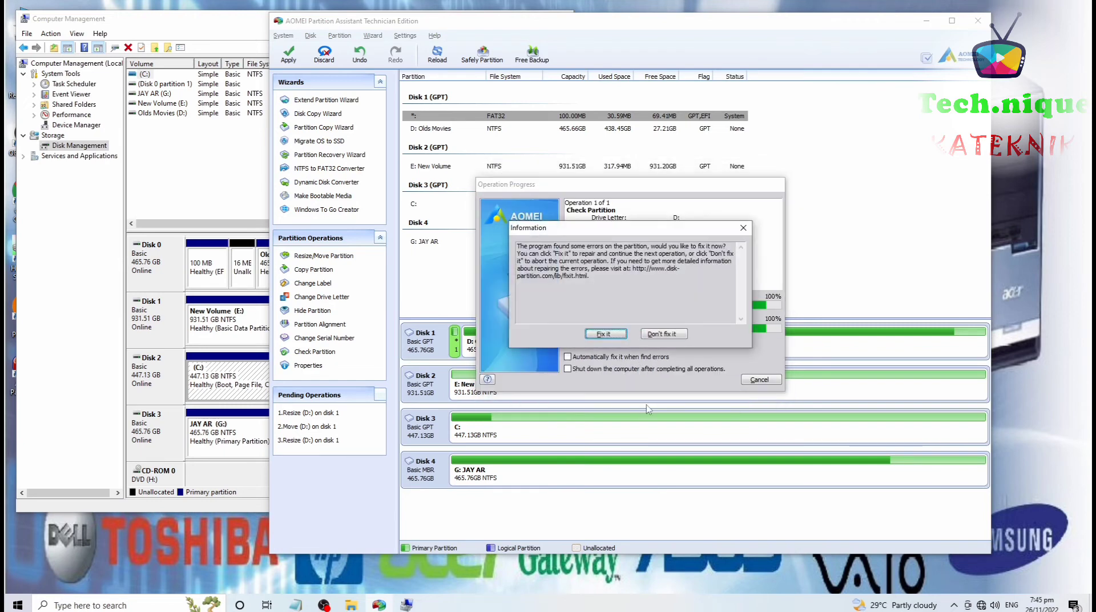
left_click(606, 334)
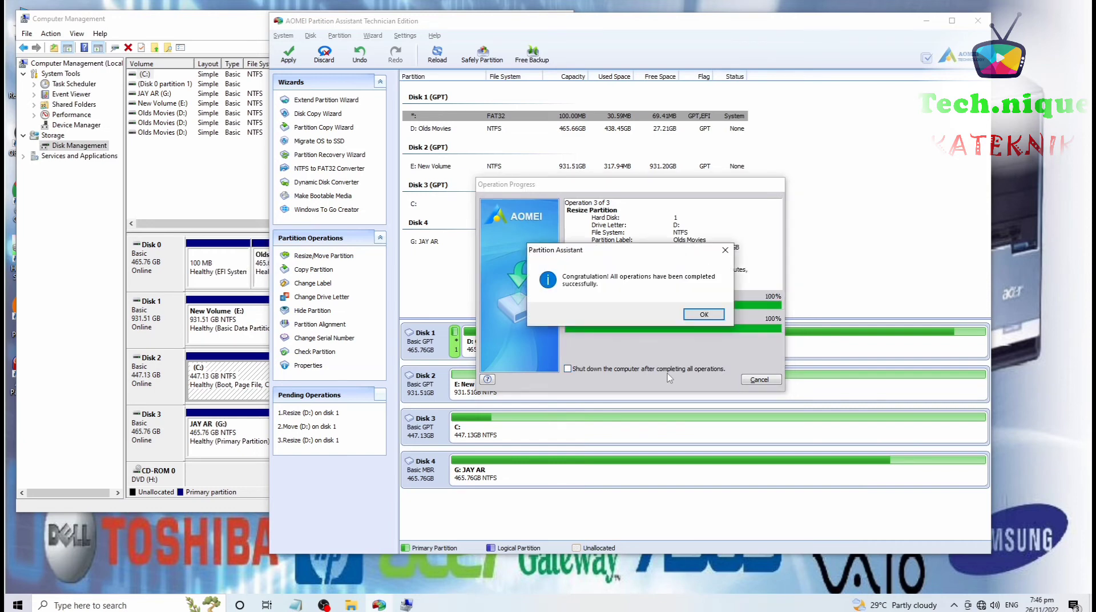
left_click(703, 319)
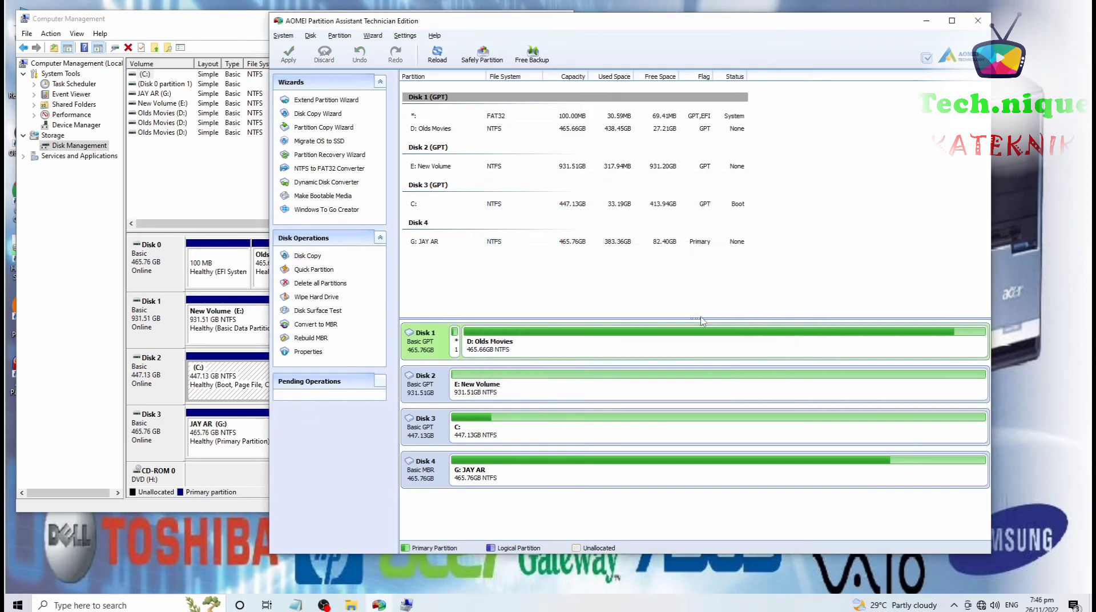
Step: Check which operations are available for the 100 MB EFI partition, both in AOMEI Partition Assistant and in Disk Management
right_click(455, 345)
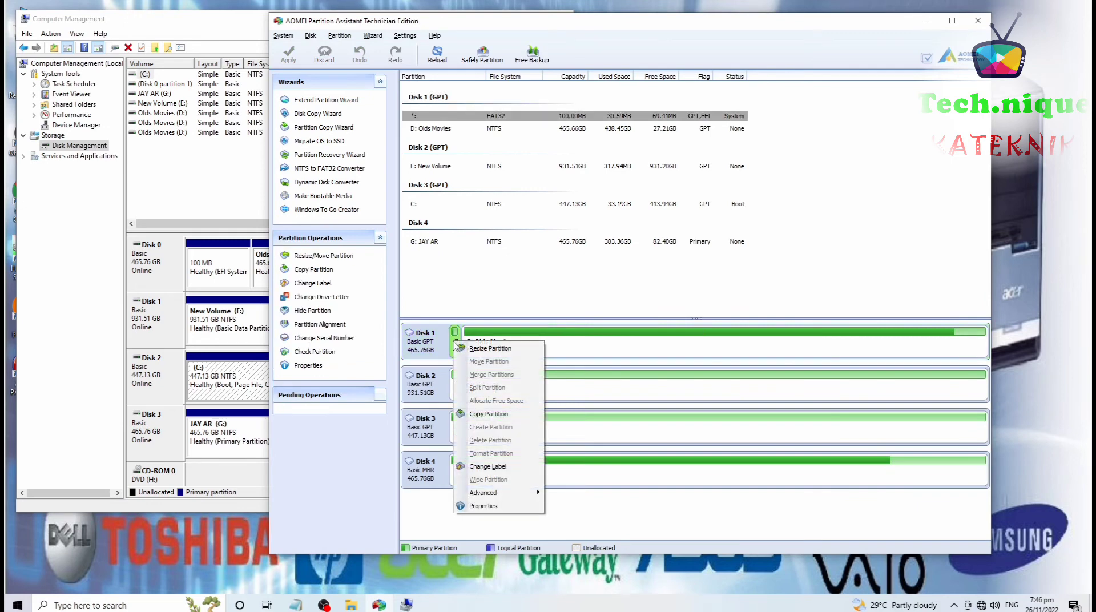
left_click(228, 268)
right_click(228, 264)
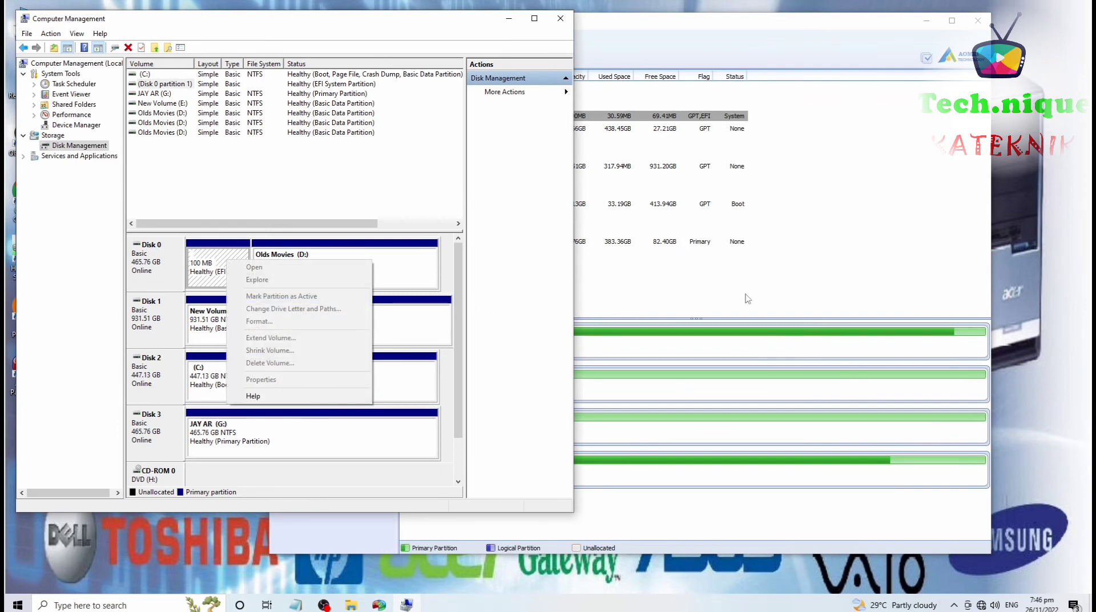
left_click(1055, 263)
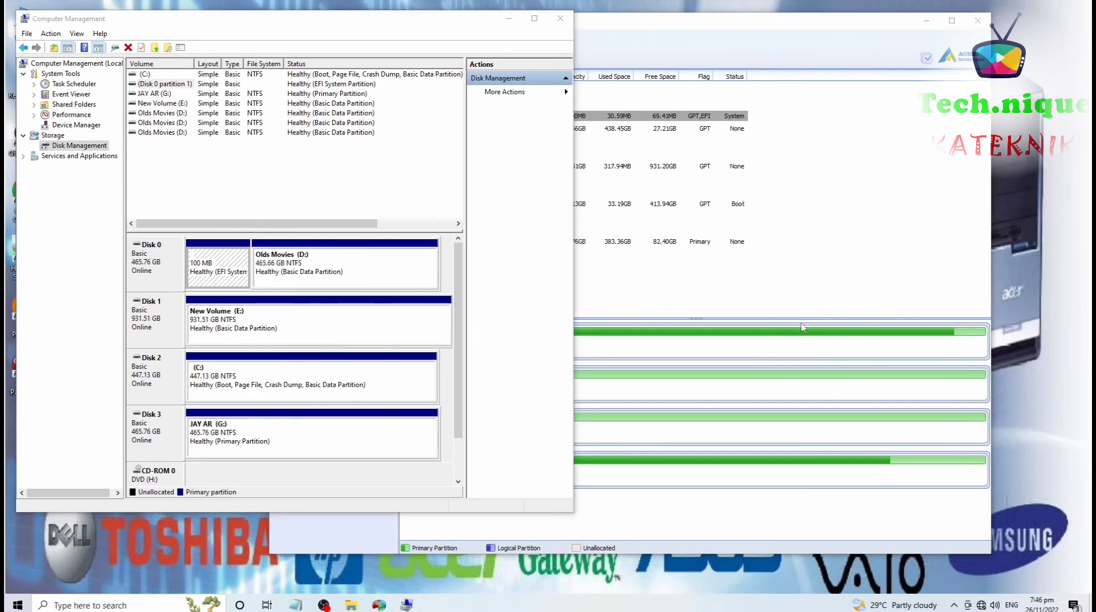
Step: Try to merge the 100 MB FAT32 EFI partition on Disk 1 into the D: Olds Movies partition
left_click(649, 346)
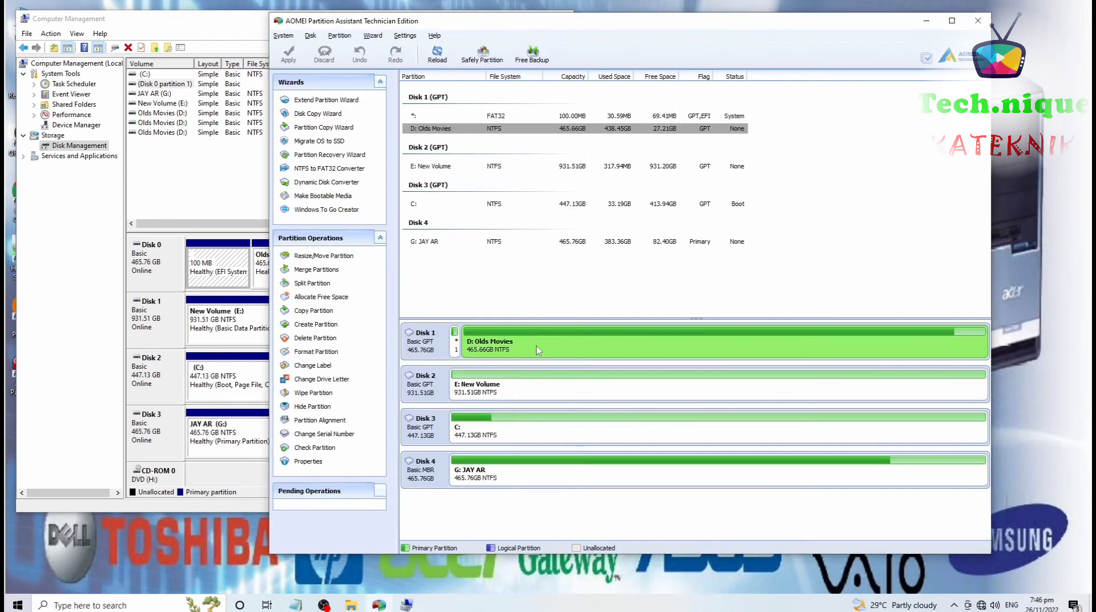
right_click(503, 344)
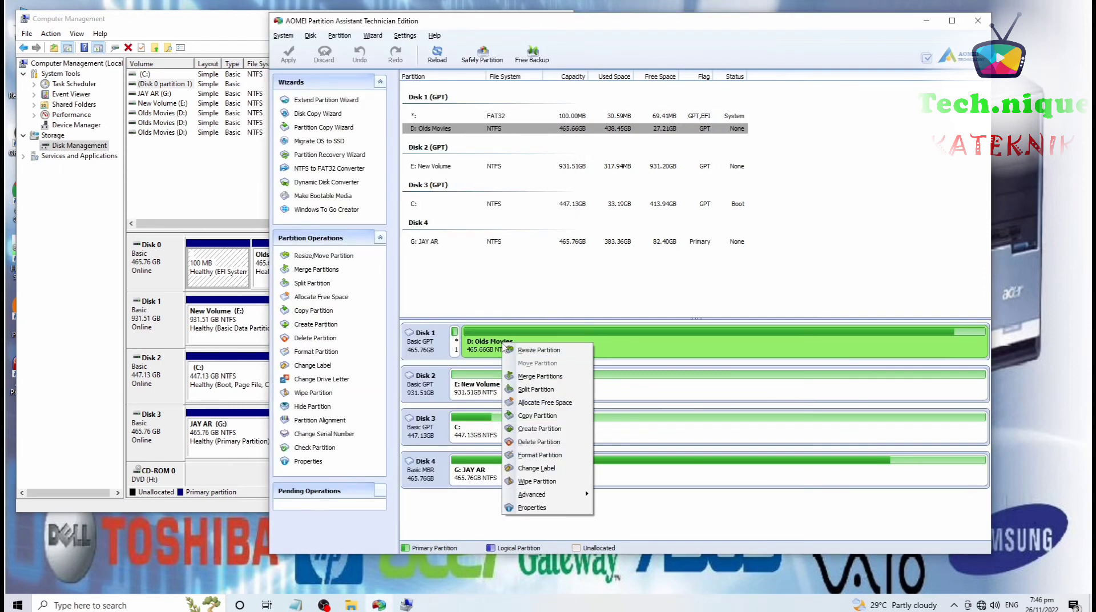
left_click(537, 377)
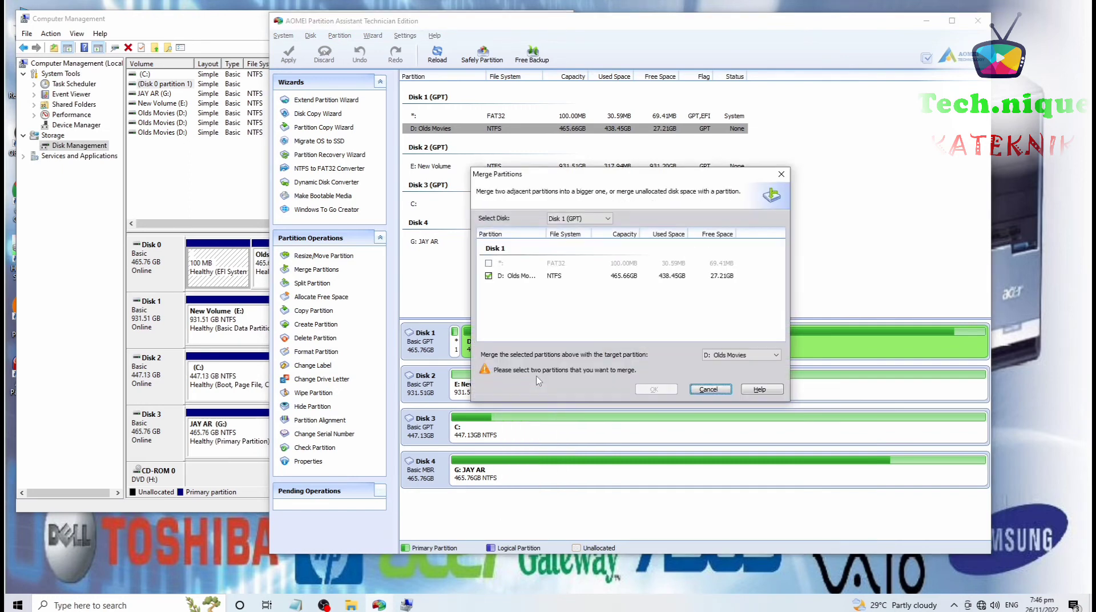
left_click(488, 268)
left_click(587, 220)
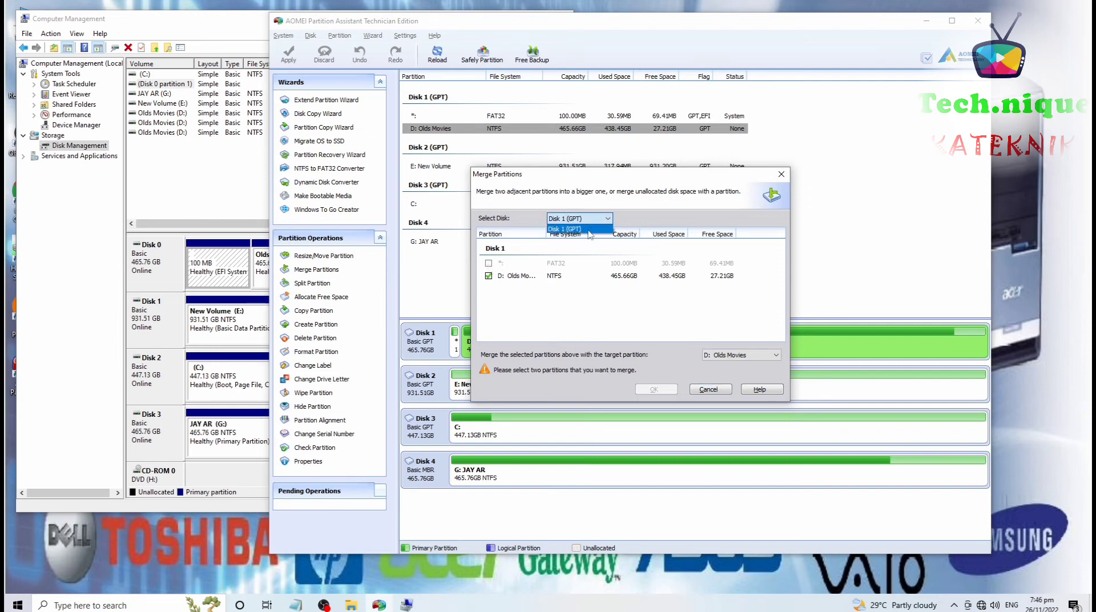
left_click(598, 315)
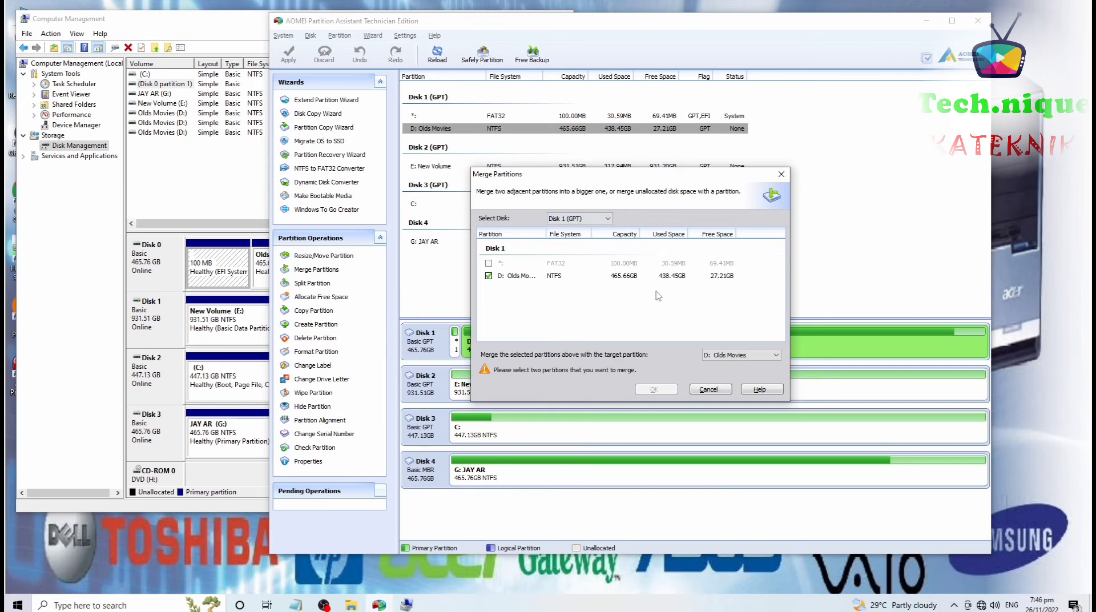
left_click(780, 175)
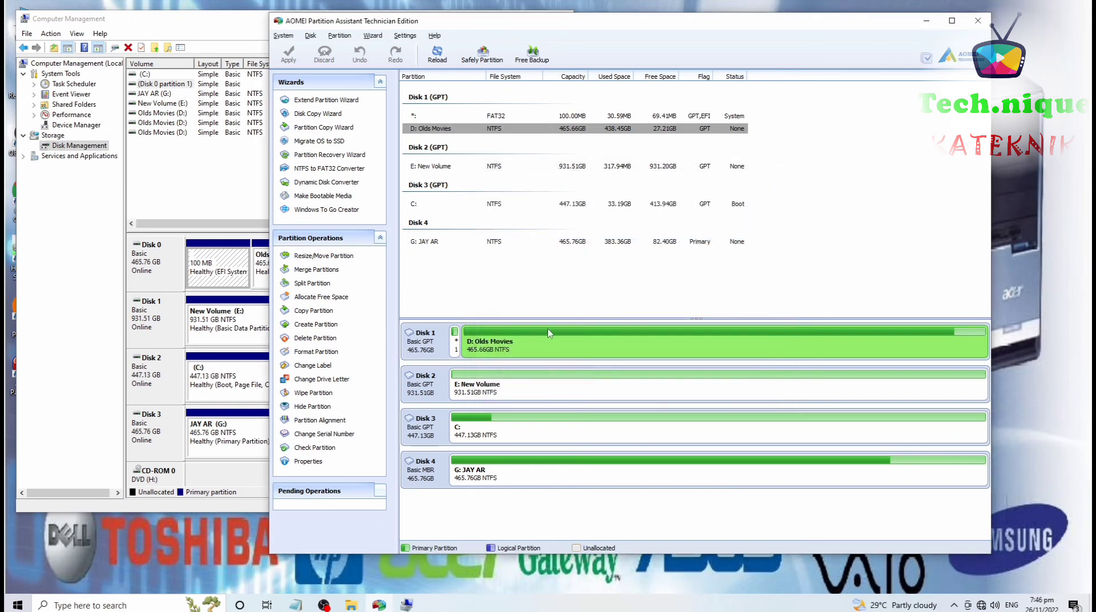
Step: Queue a Hide Partition operation for the 100 MB EFI partition on Disk 1
right_click(456, 350)
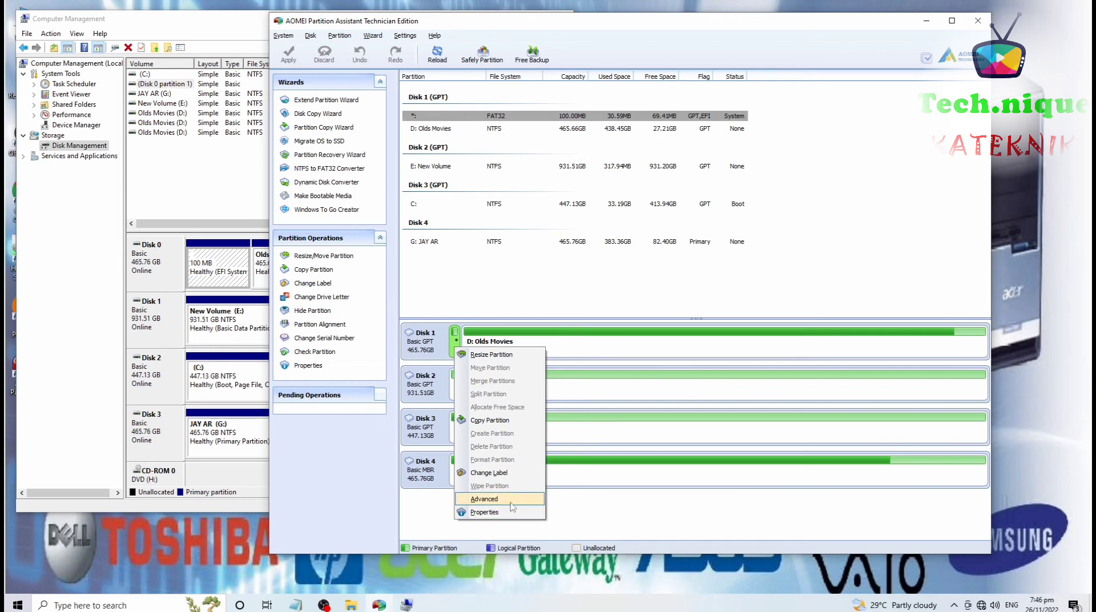
mouse_move(510, 504)
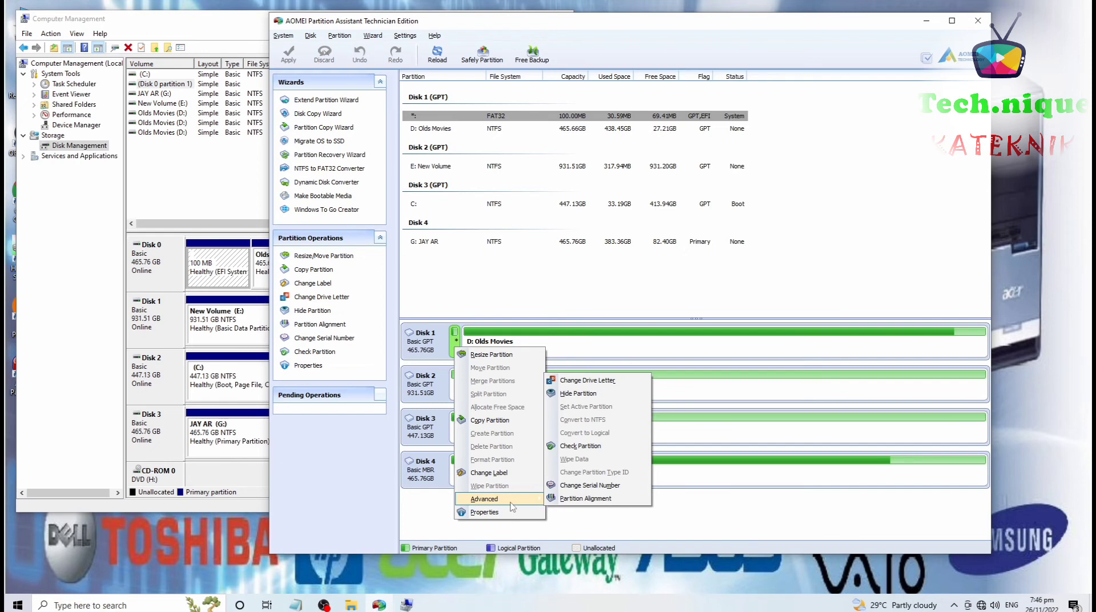
left_click(583, 394)
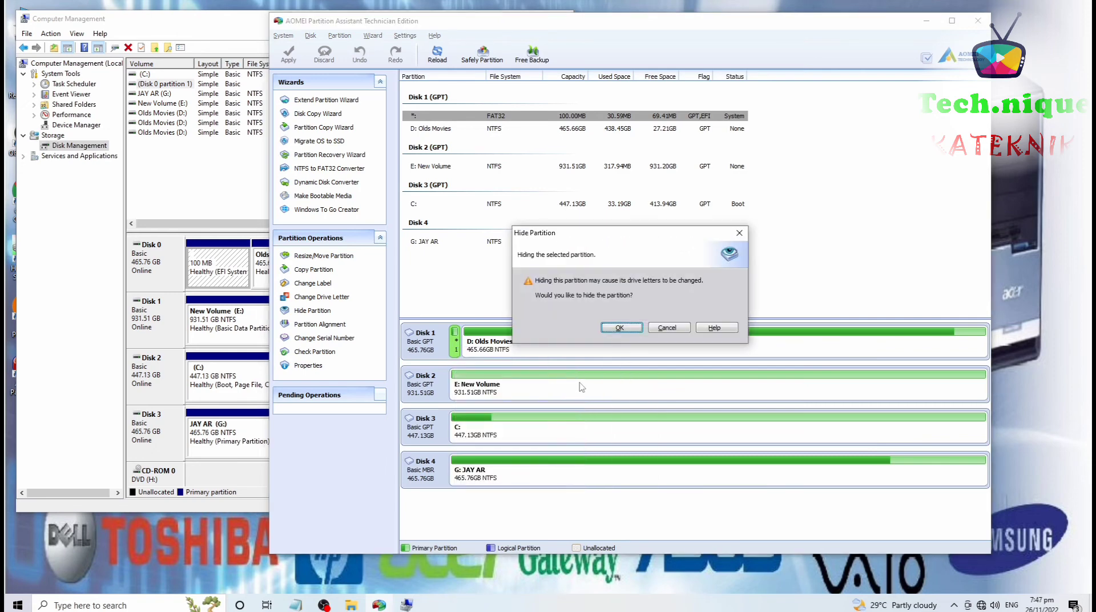
left_click(620, 327)
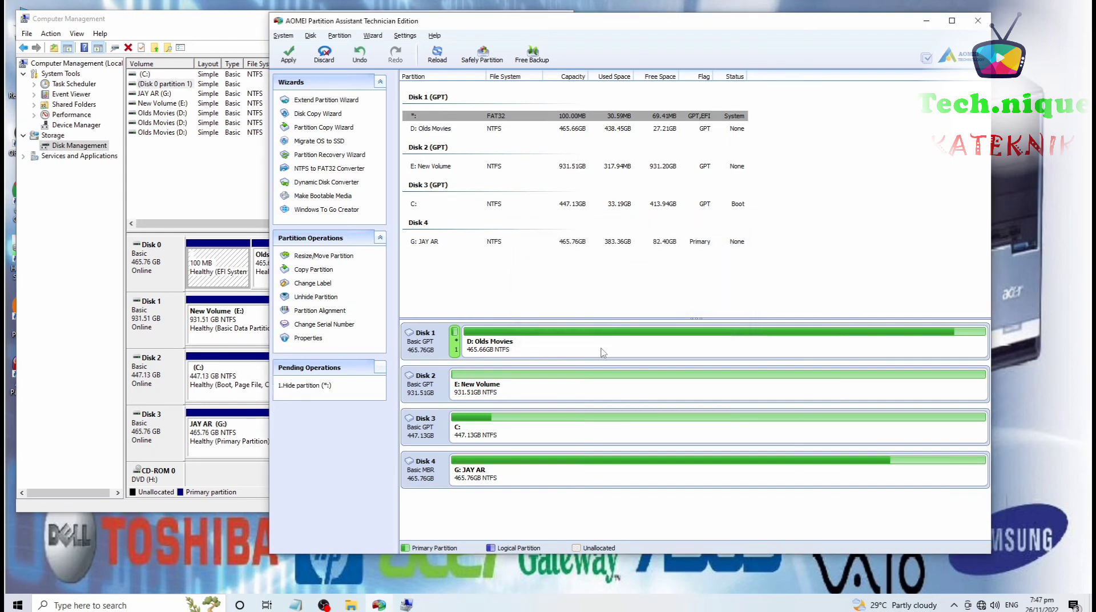
Step: Try to align the 100 MB EFI partition on Disk 1 with the partition alignment set to Optimized
right_click(455, 349)
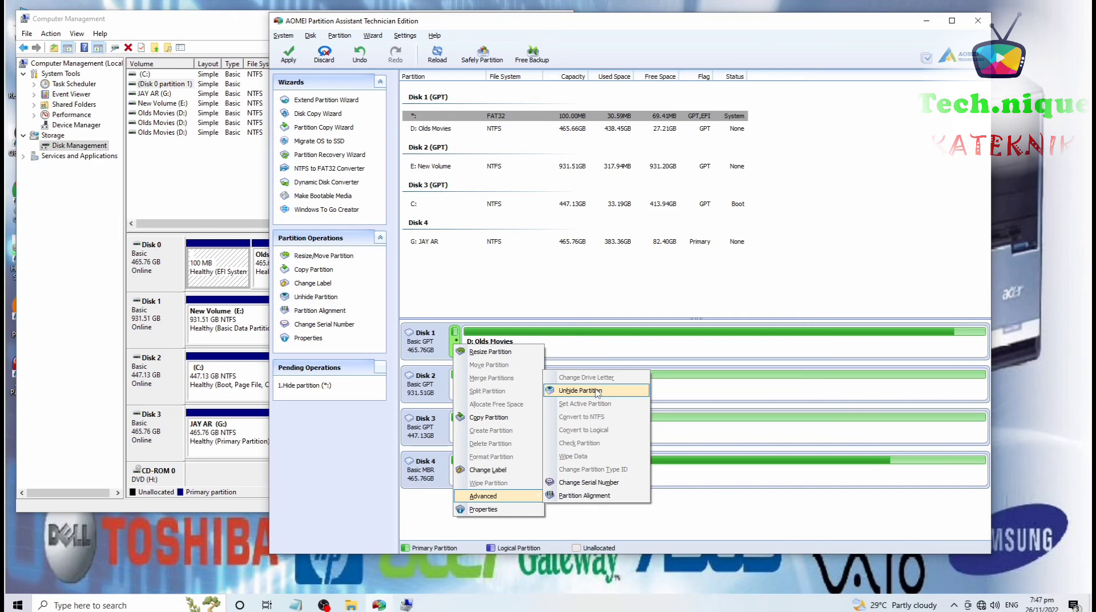
left_click(583, 496)
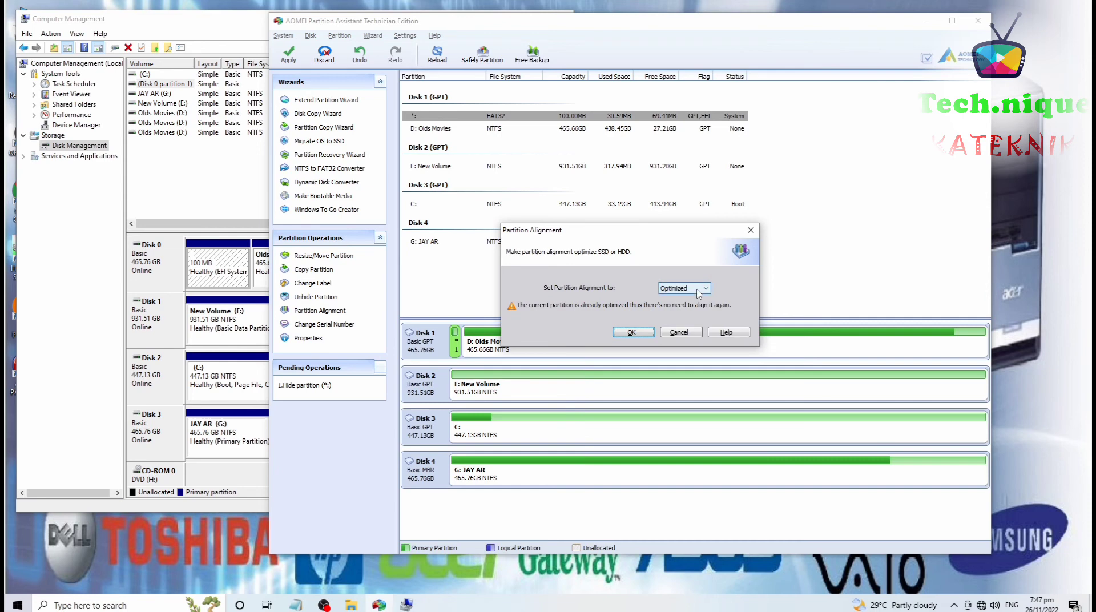
left_click(699, 289)
left_click(1076, 315)
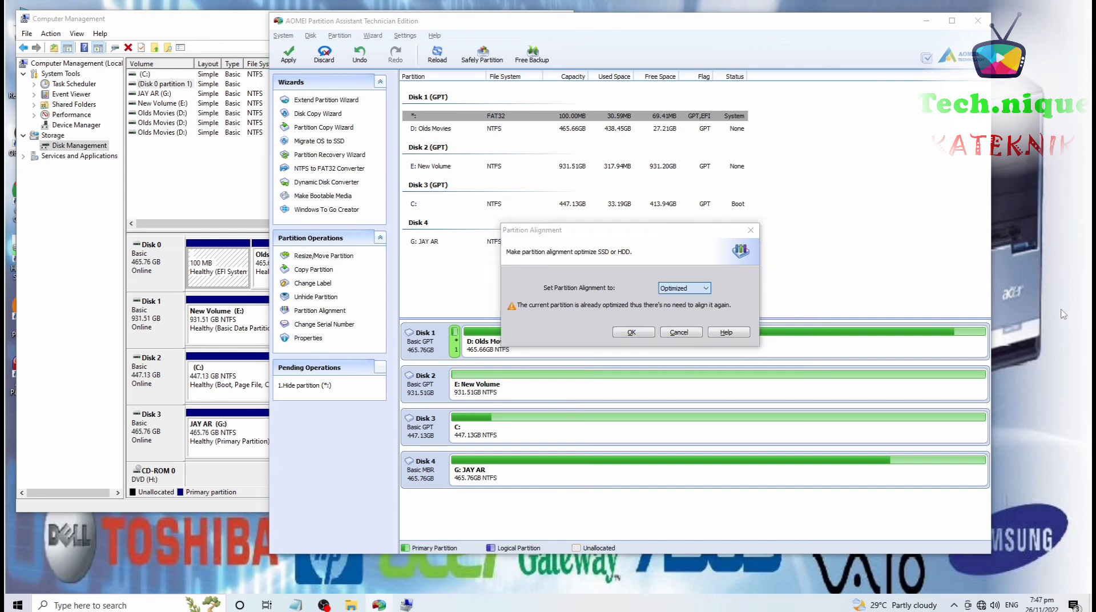
left_click(632, 332)
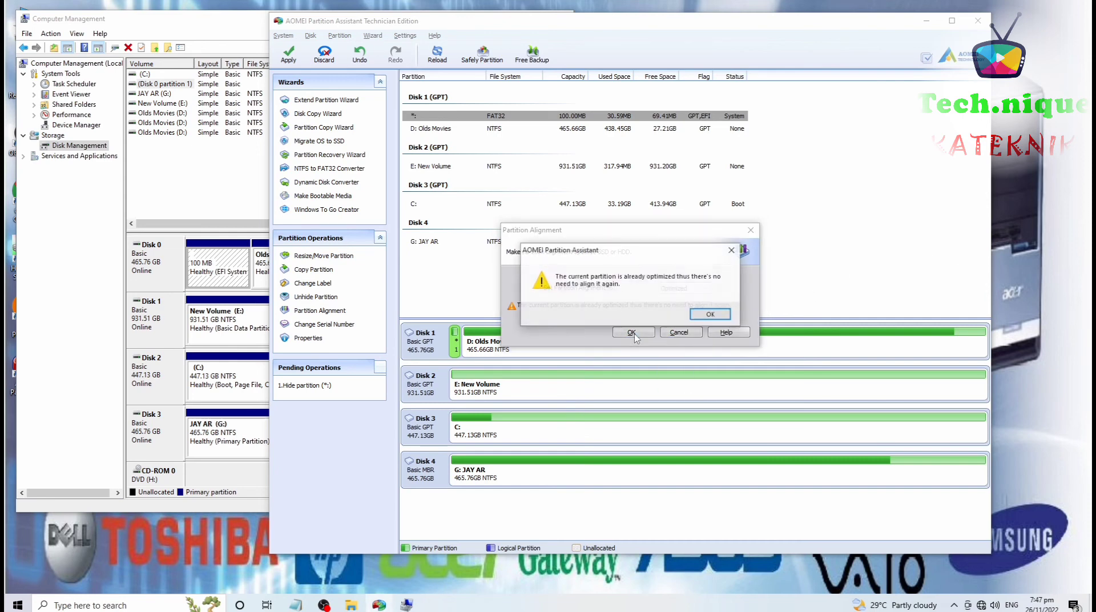
left_click(711, 314)
left_click(751, 230)
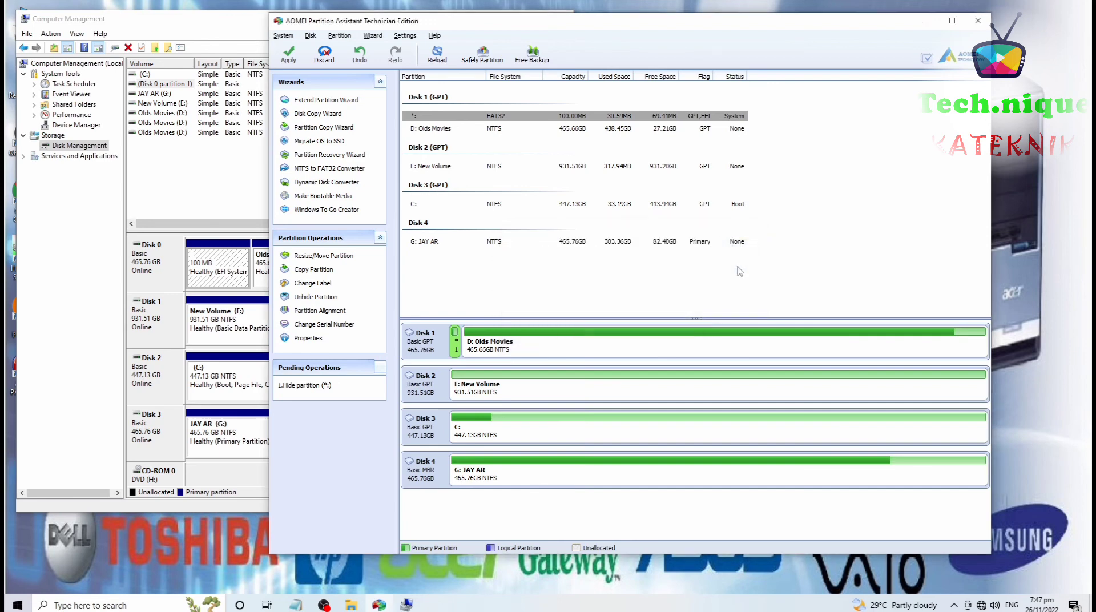
Step: Exit AOMEI Partition Assistant, cancelling the pending hide operation at the final confirmation instead of proceeding with it
left_click(978, 21)
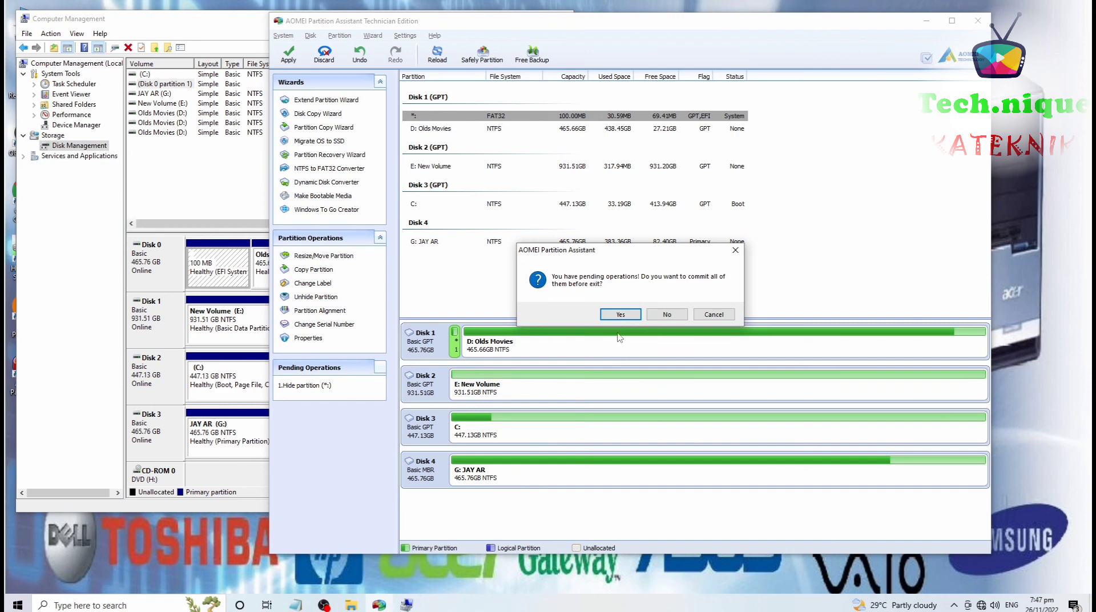
left_click(621, 315)
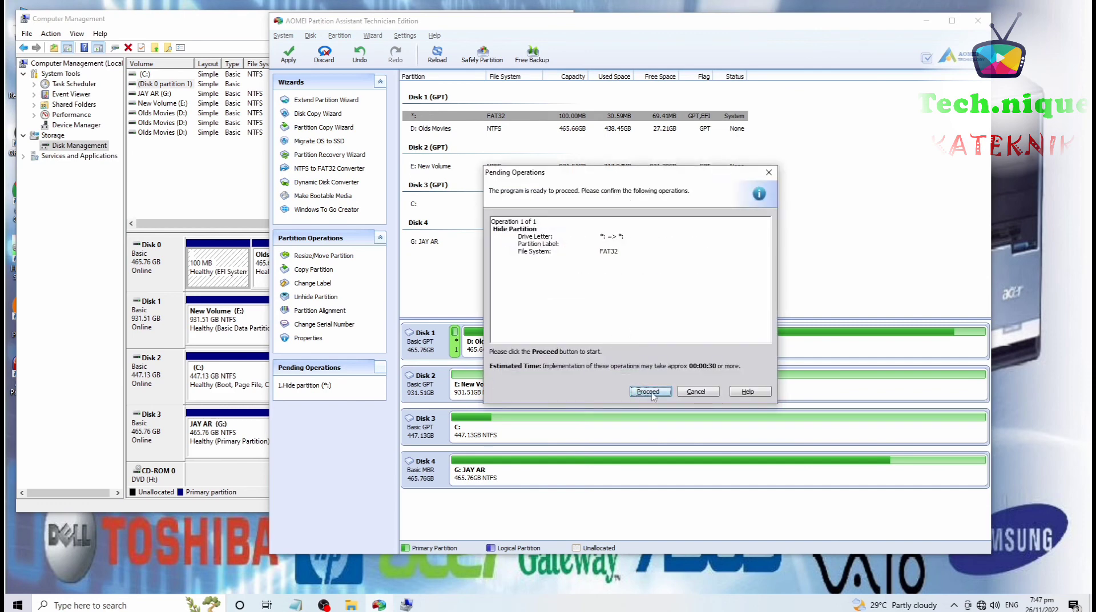
left_click(698, 392)
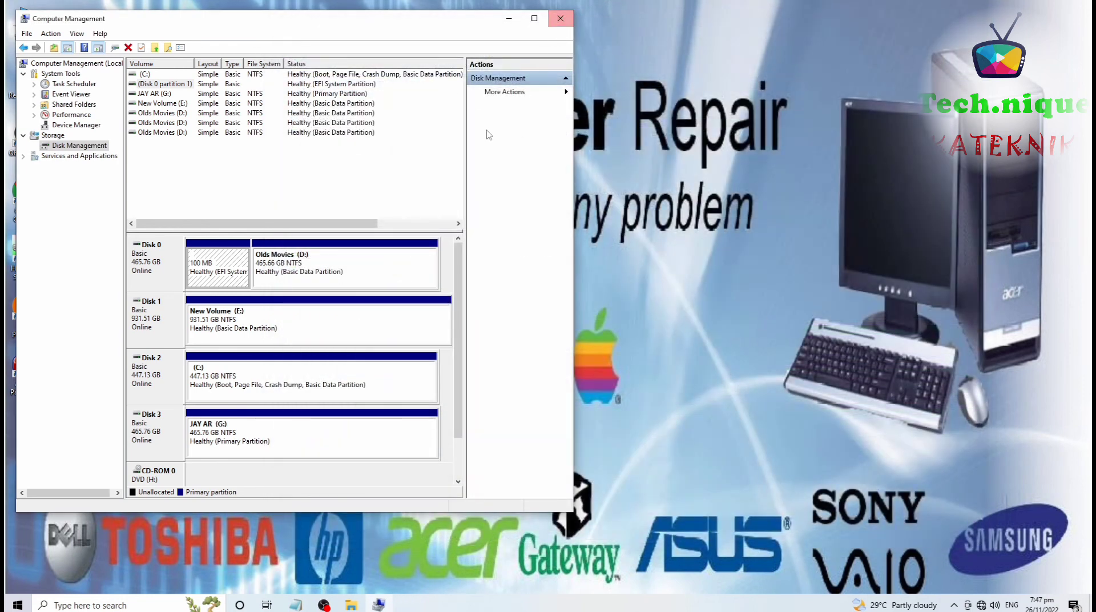
Step: Check in Disk Management which operations are available for the 100 MB EFI partition on Disk 0
right_click(209, 263)
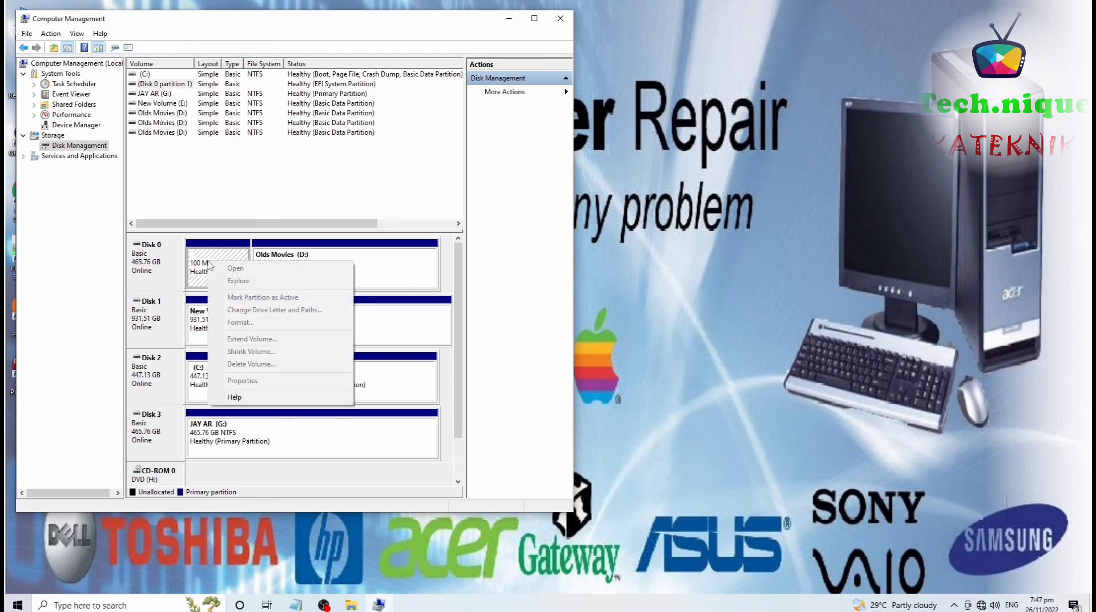
left_click(382, 266)
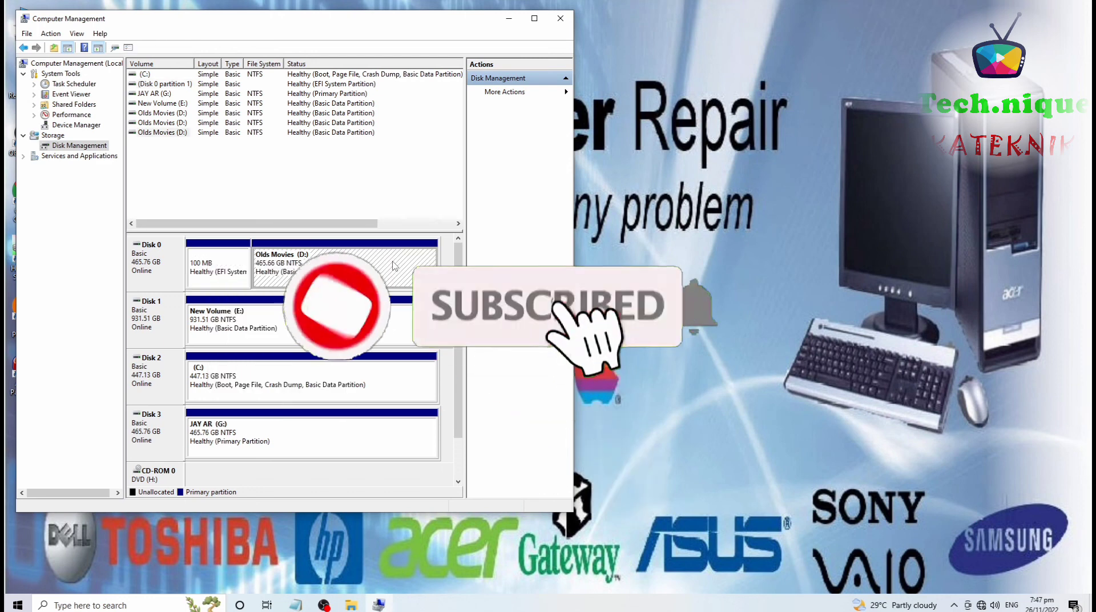